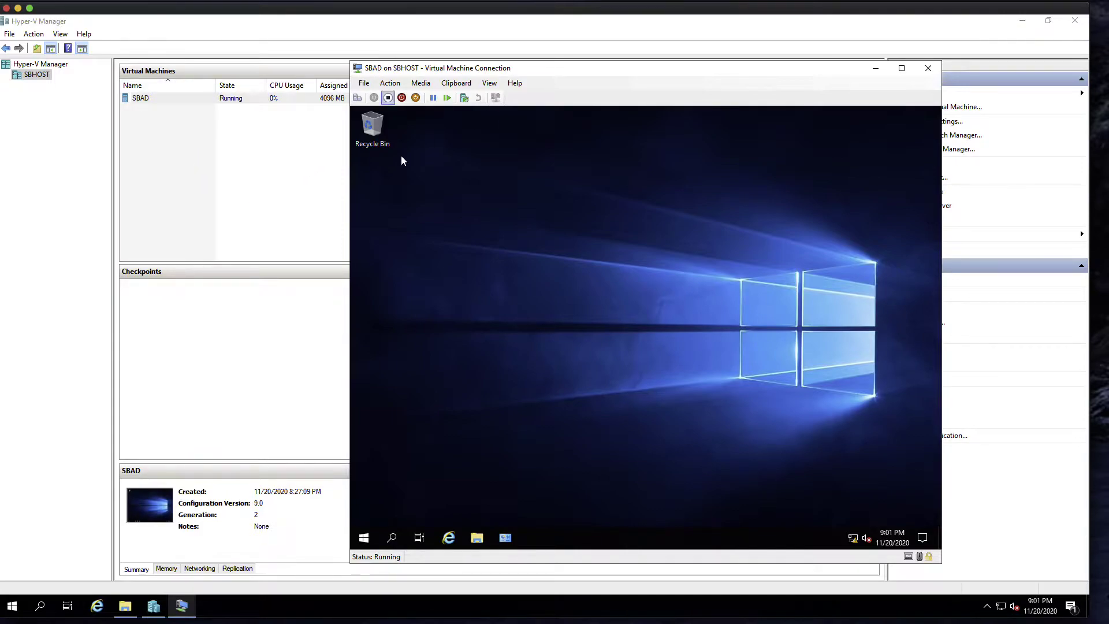
# - Switch to Safari, review the domain controller prerequisites and network settings in the Server Basics 06 article, and return to the SBAD virtual machine
pyautogui.moveTo(684, 75); pyautogui.dragTo(635, 80)
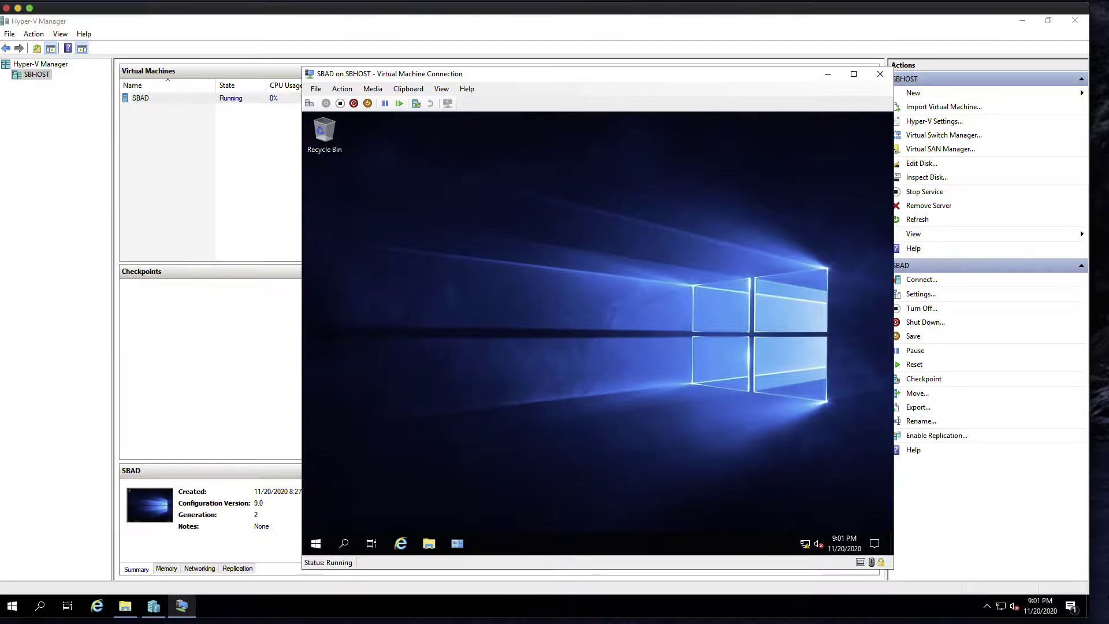
pyautogui.press('super+Tab')
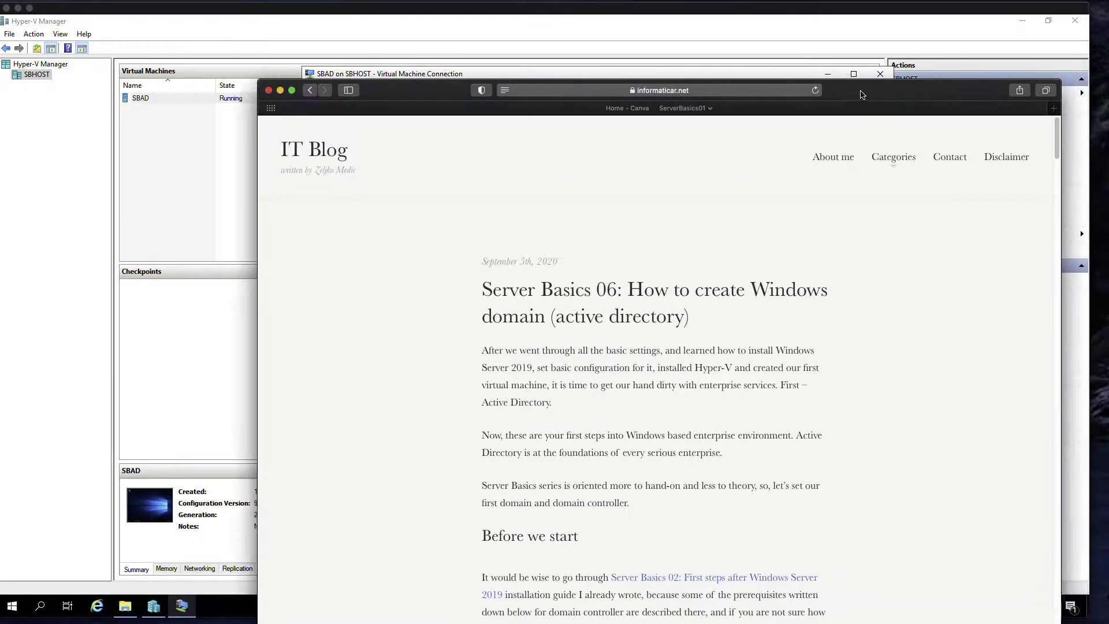
pyautogui.press('super+l')
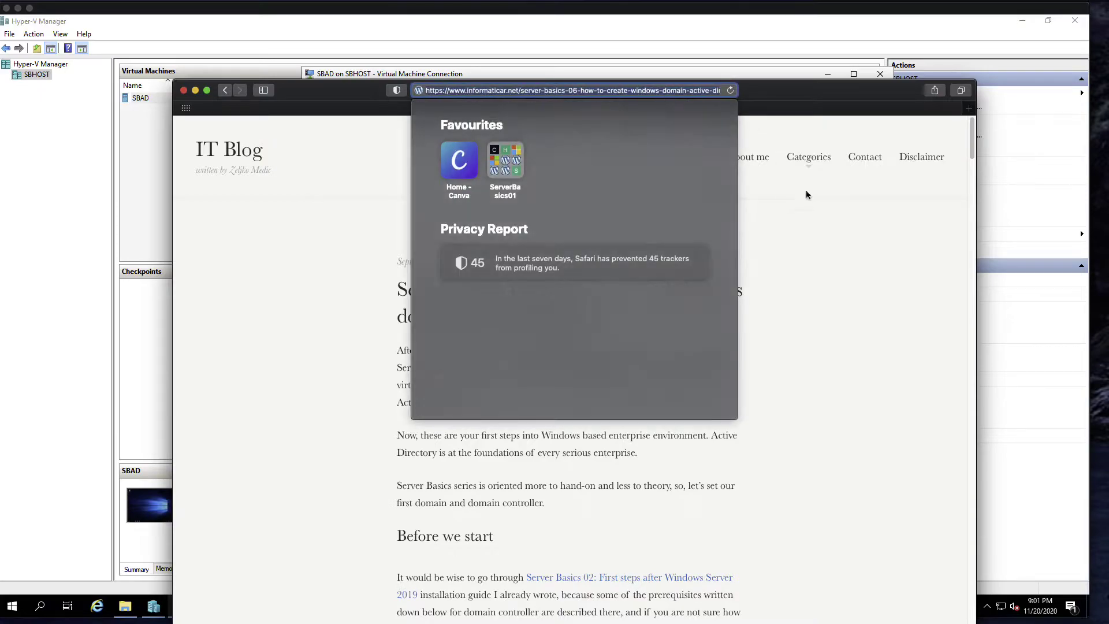
pyautogui.press('Escape')
pyautogui.scroll(-8, 769, 314)
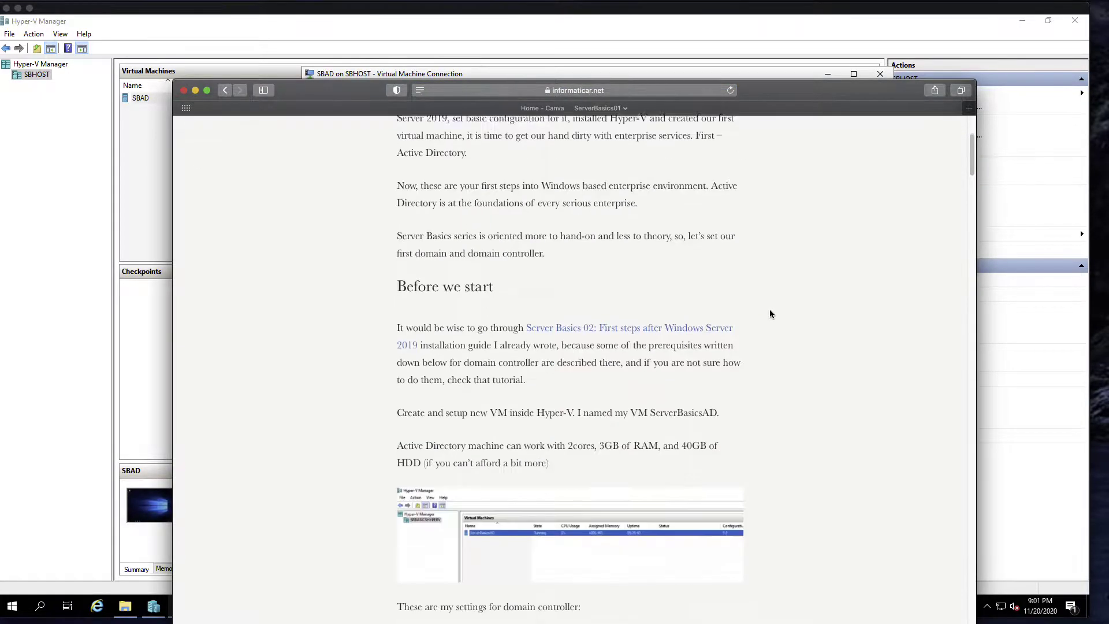
pyautogui.scroll(-13, 769, 314)
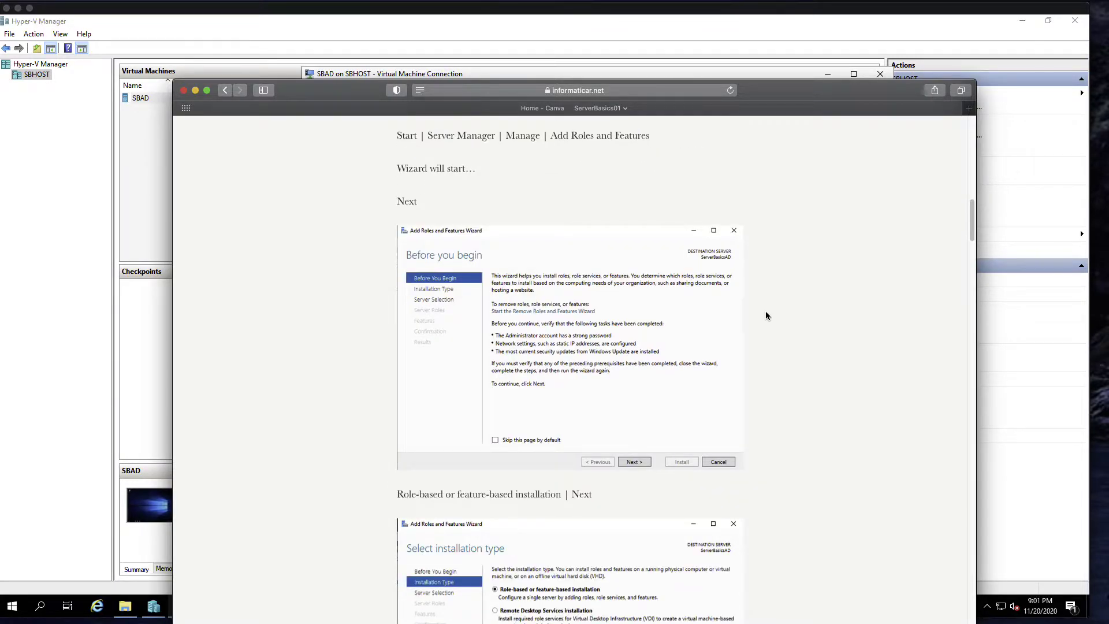
pyautogui.scroll(6, 765, 312)
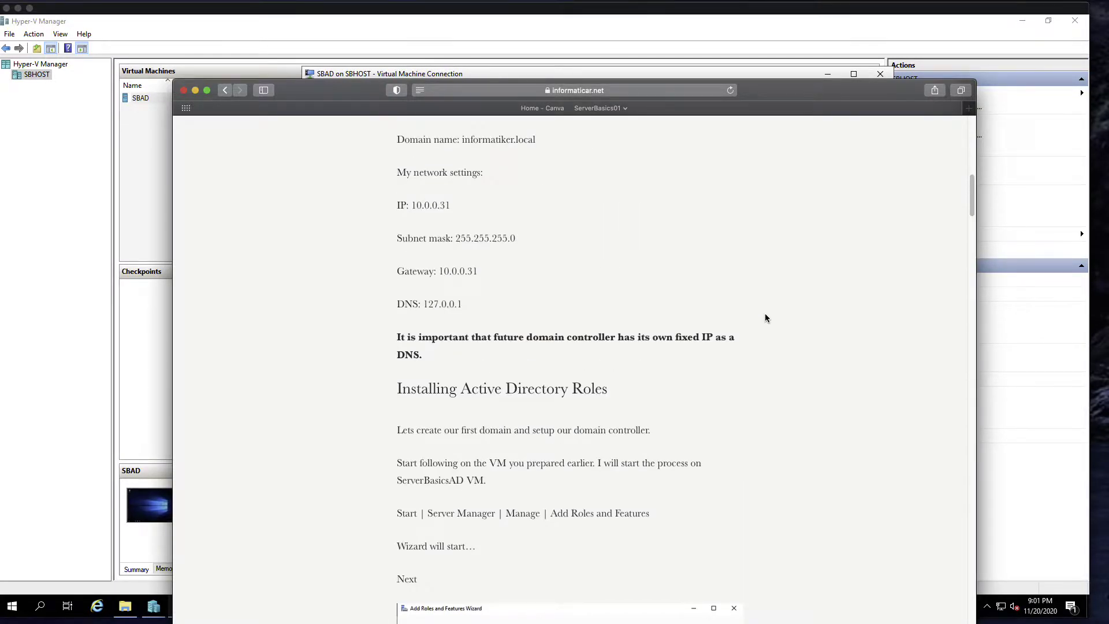
pyautogui.scroll(1, 765, 315)
pyautogui.moveTo(769, 96); pyautogui.dragTo(893, 108)
pyautogui.press('super+h')
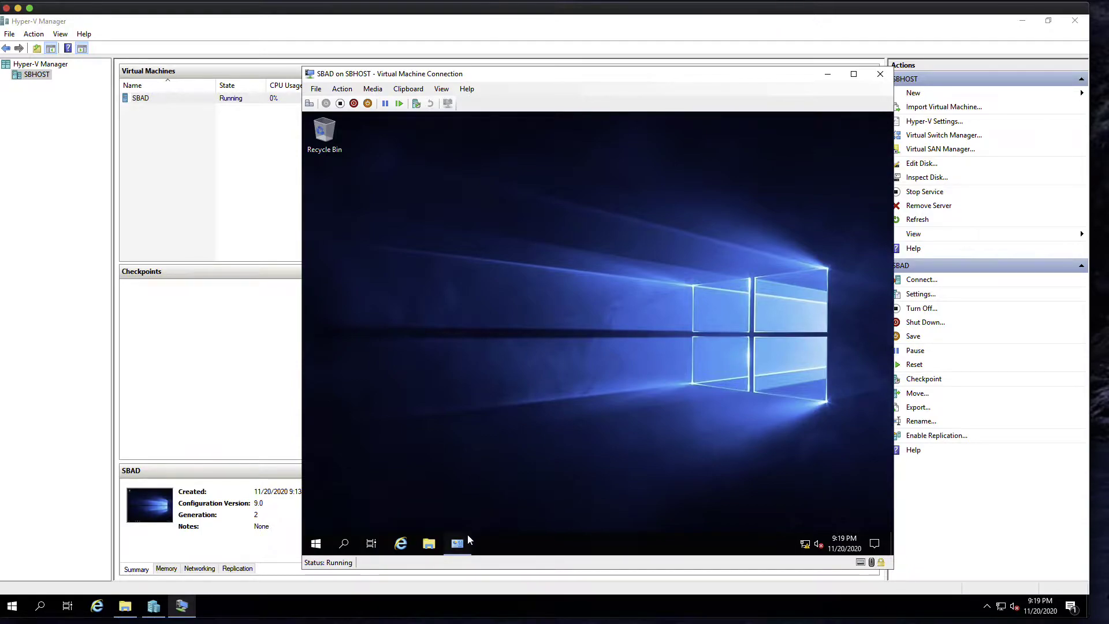
# - Open the list of network adapters in the SBAD virtual machine through the Network and Sharing Center
pyautogui.moveTo(465, 543)
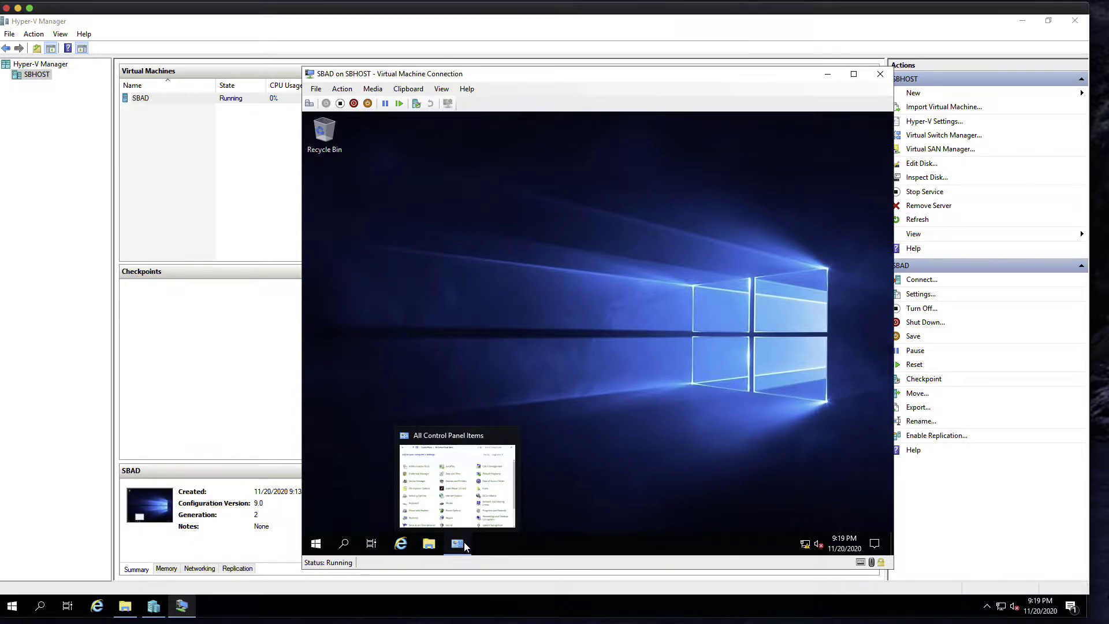
pyautogui.click(464, 546)
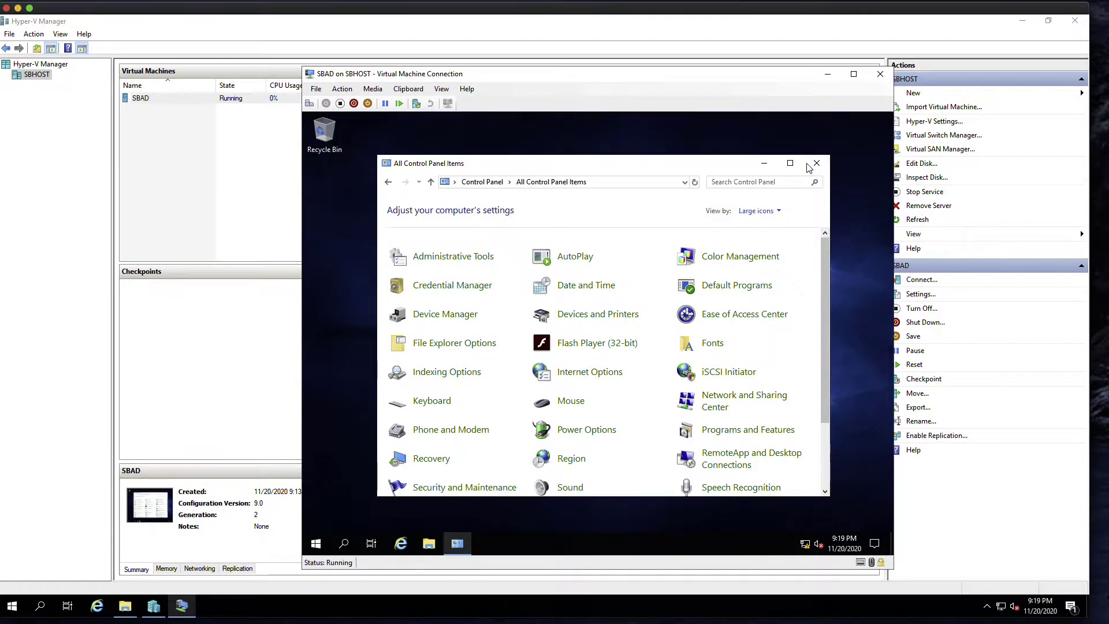
pyautogui.click(790, 163)
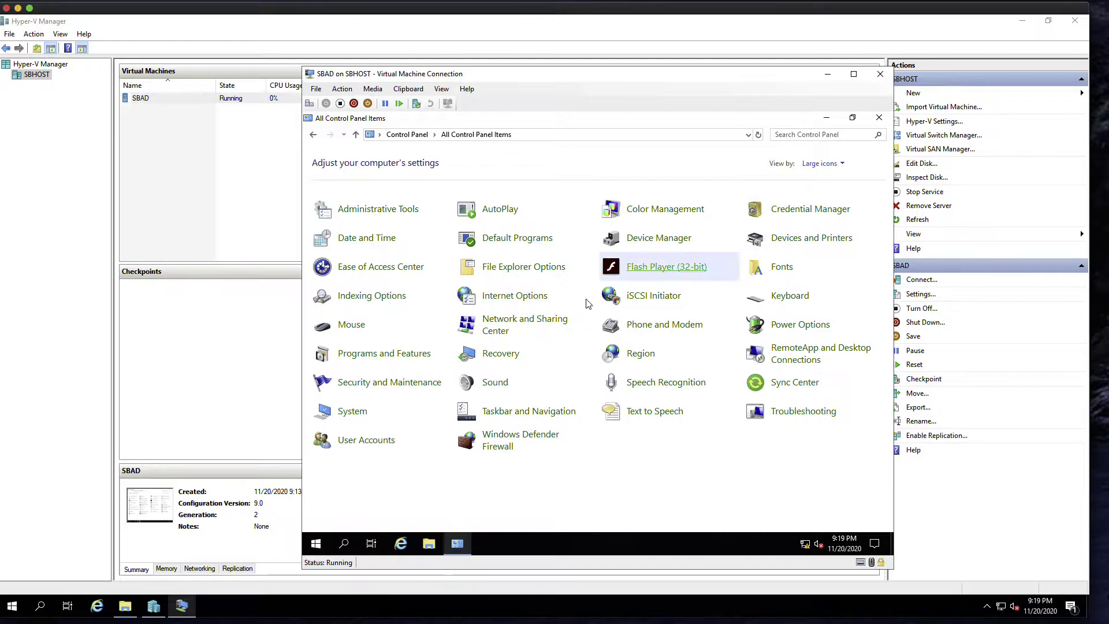
pyautogui.click(514, 328)
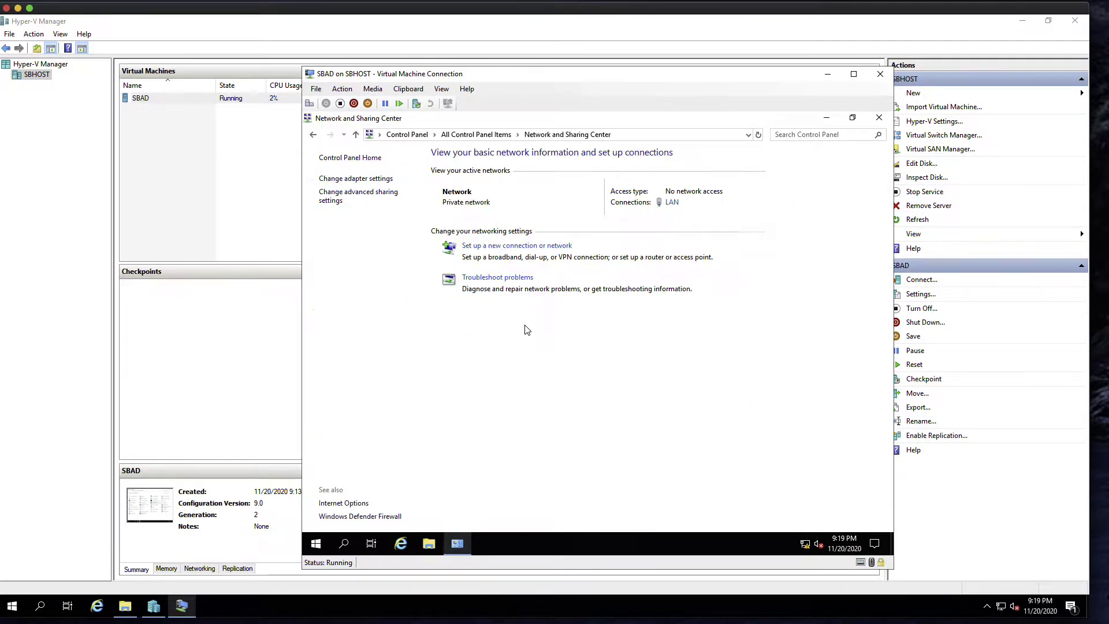
pyautogui.click(369, 181)
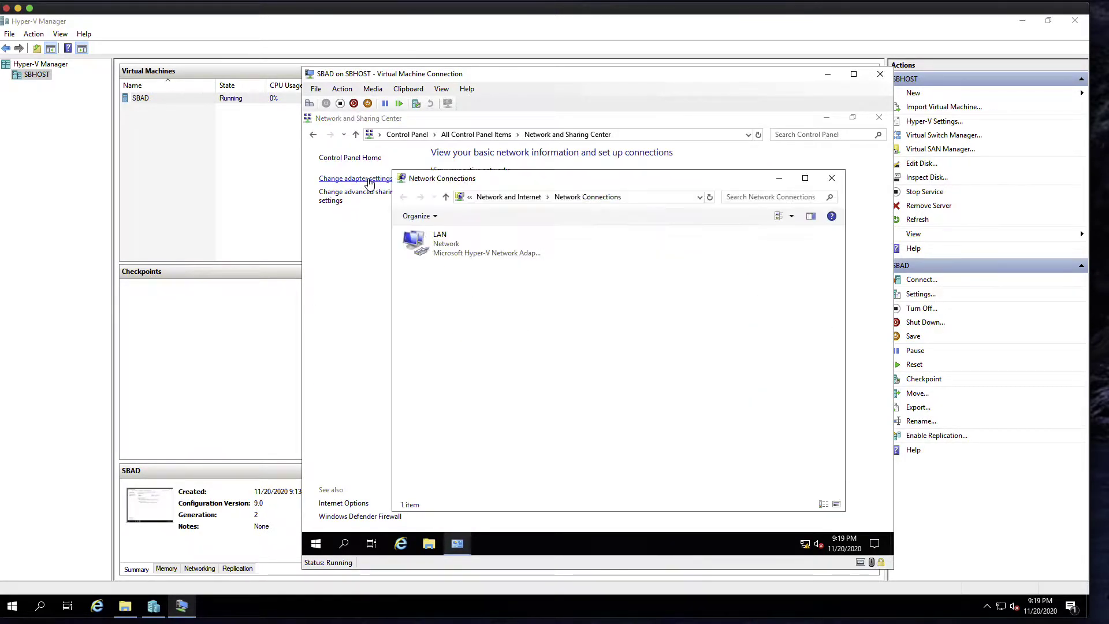
# - Check the IP address, subnet mask, gateway and DNS server in the LAN adapter's IPv4 properties, and close its properties
pyautogui.rightClick(443, 237)
pyautogui.click(487, 350)
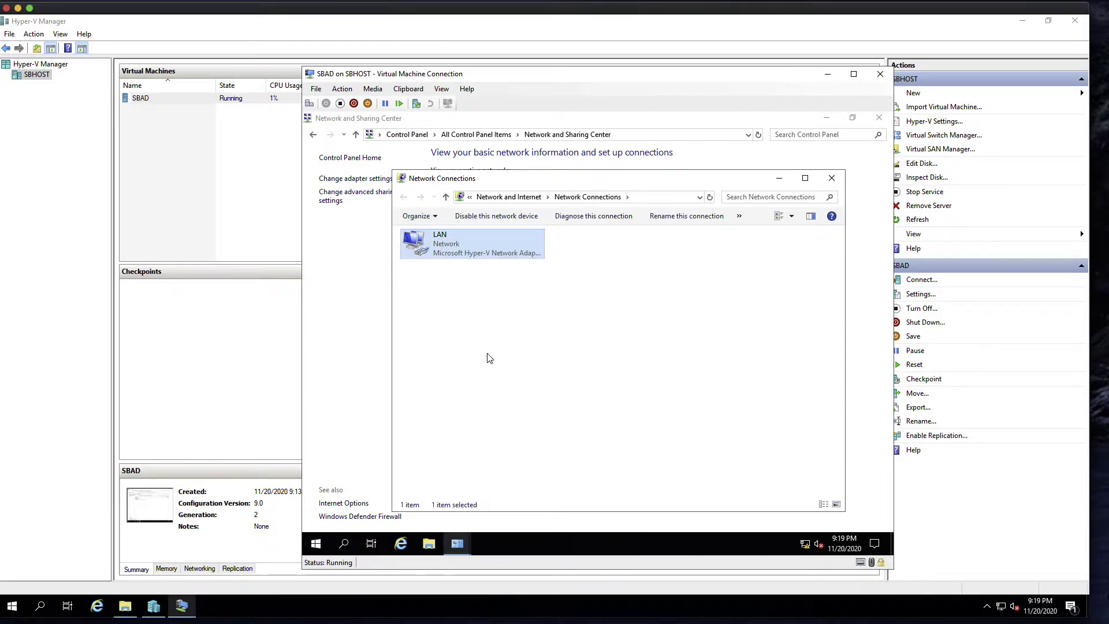
pyautogui.click(520, 349)
pyautogui.click(592, 404)
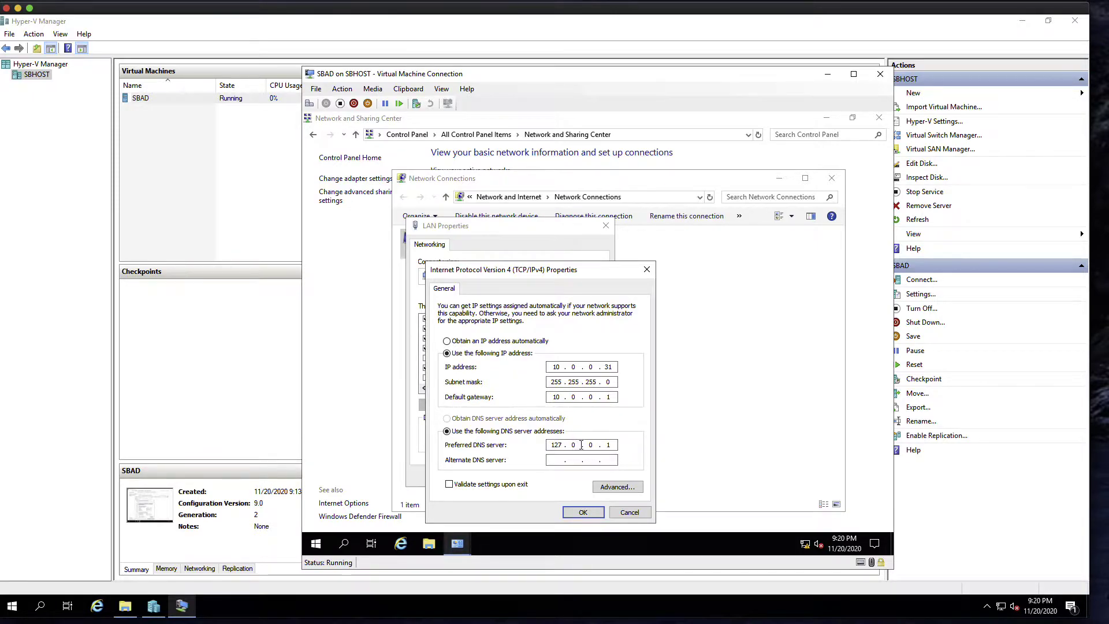
pyautogui.click(588, 514)
pyautogui.click(542, 475)
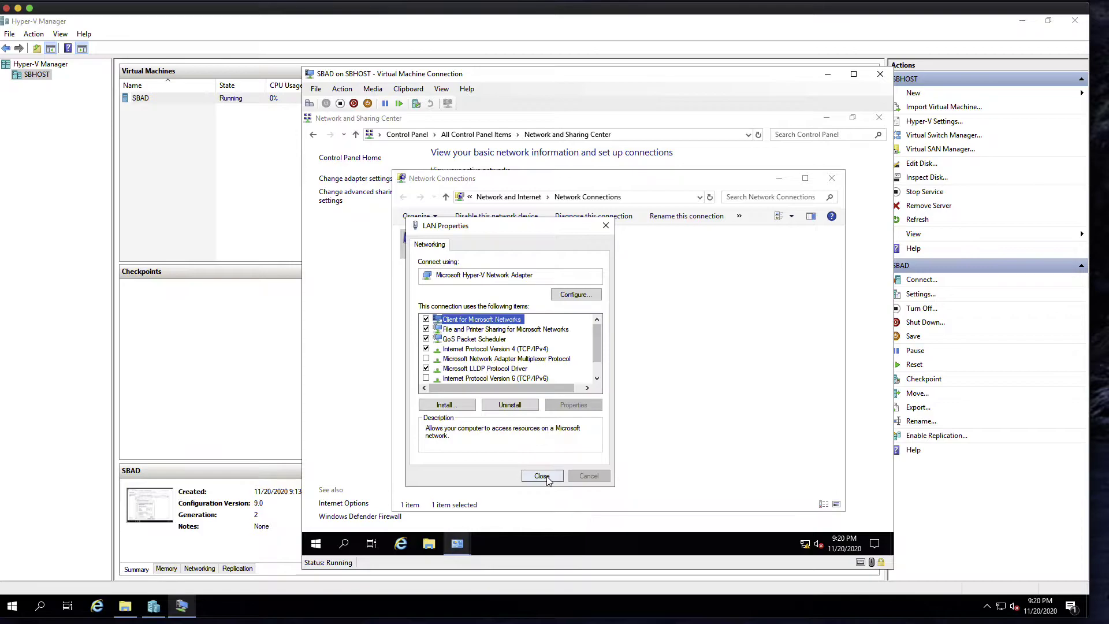
# - Show all Control Panel items as large icons, check the computer name on the System page, and close that window
pyautogui.click(508, 197)
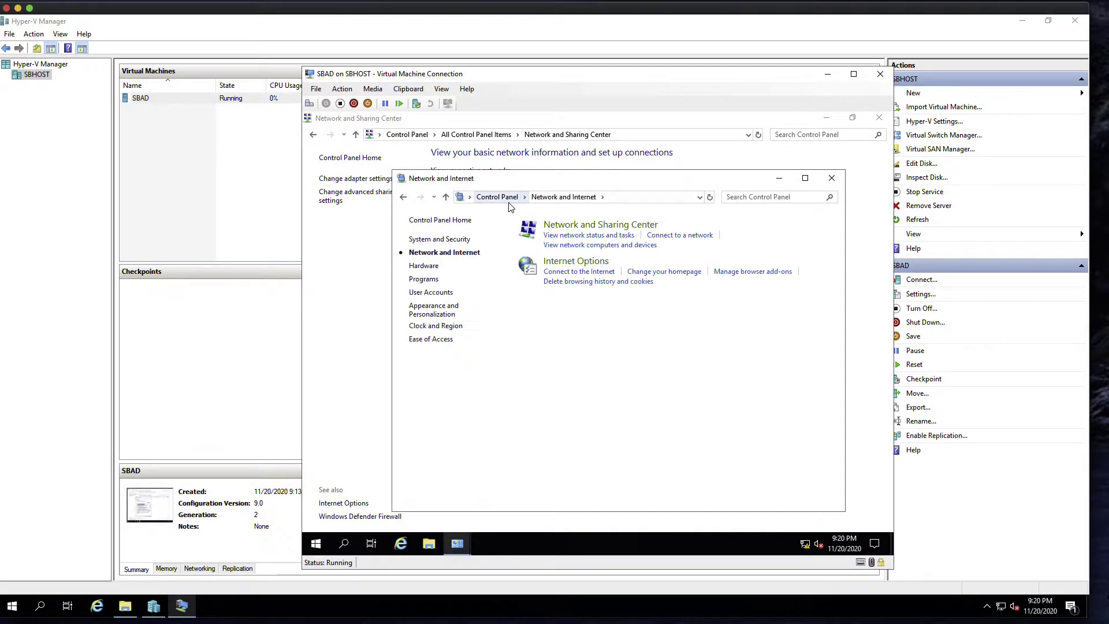
pyautogui.click(504, 197)
pyautogui.click(793, 226)
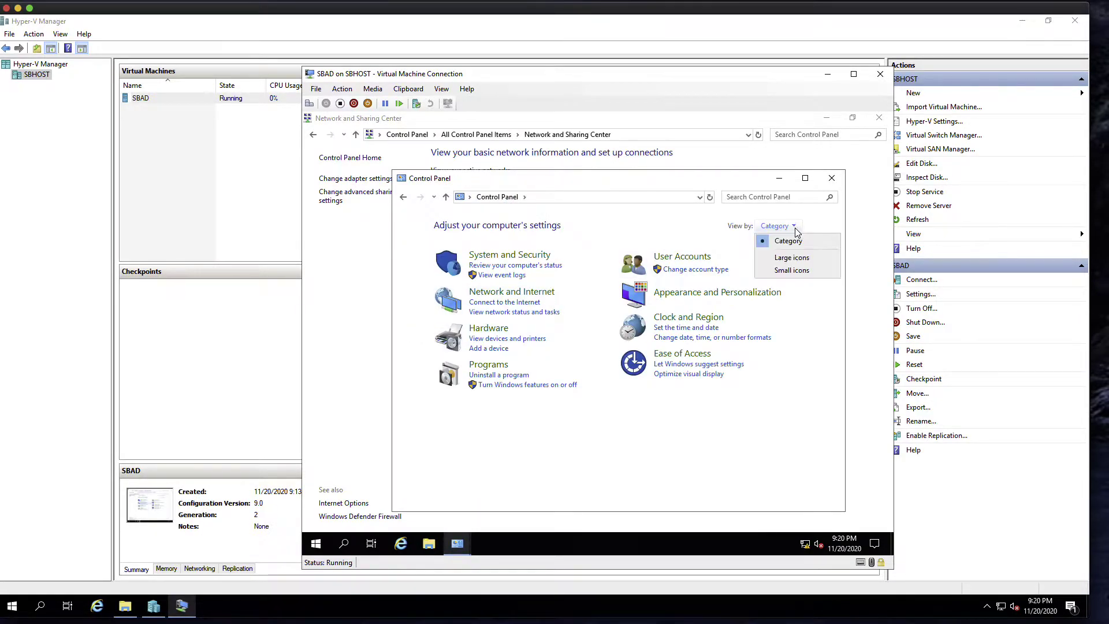
pyautogui.click(780, 256)
pyautogui.scroll(-3, 719, 386)
pyautogui.scroll(-2, 718, 386)
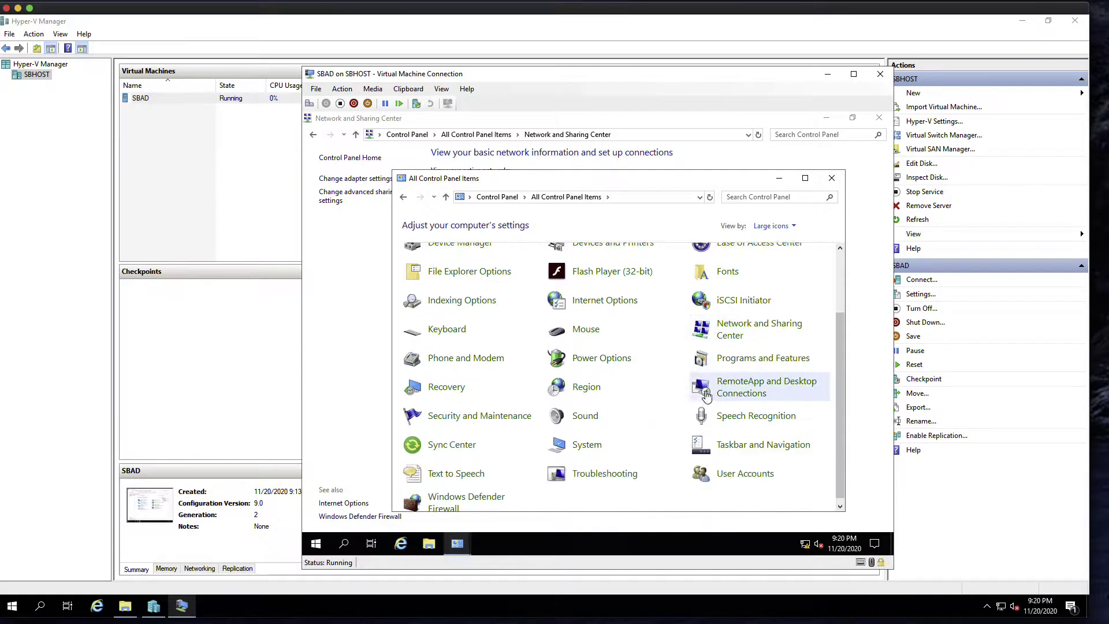
pyautogui.click(576, 445)
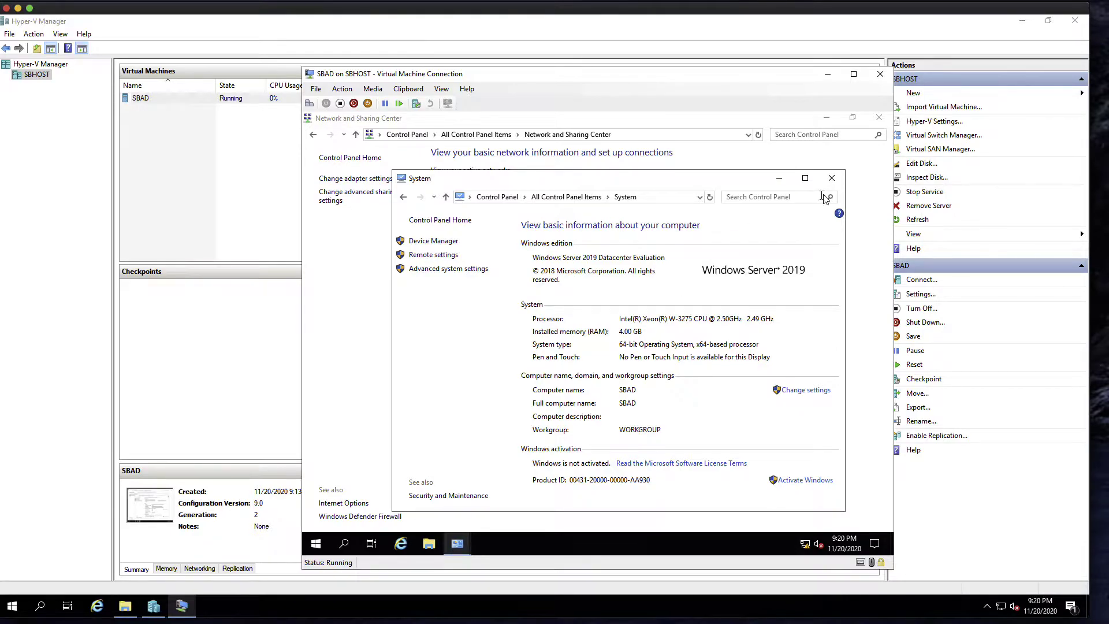
pyautogui.click(832, 178)
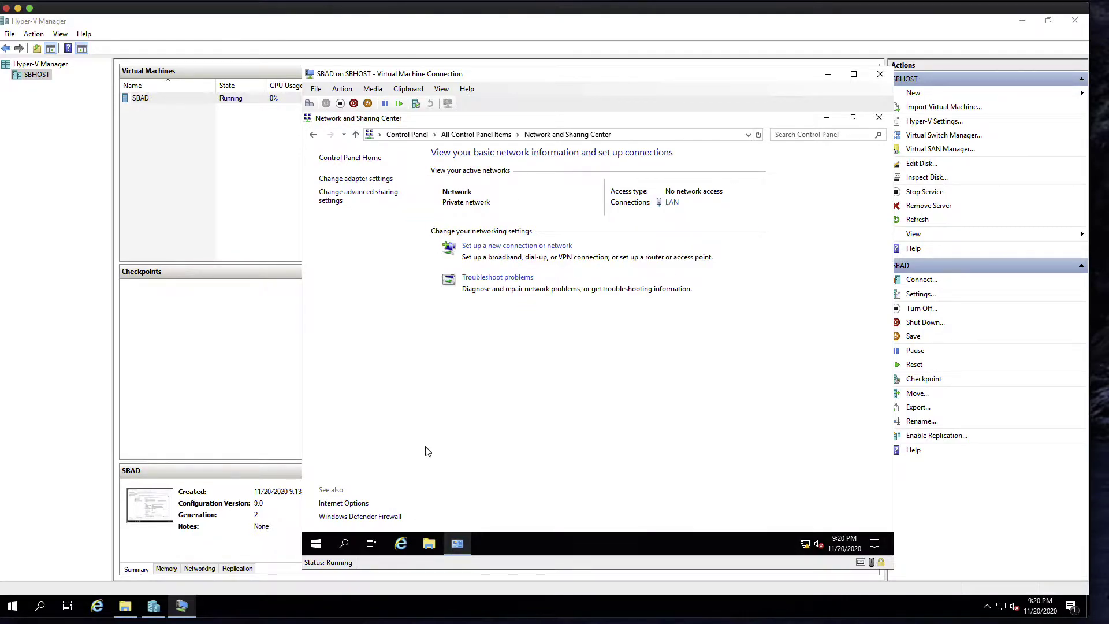
# - Check which account is signed in on the virtual machine, and close the Network and Sharing Center
pyautogui.click(316, 544)
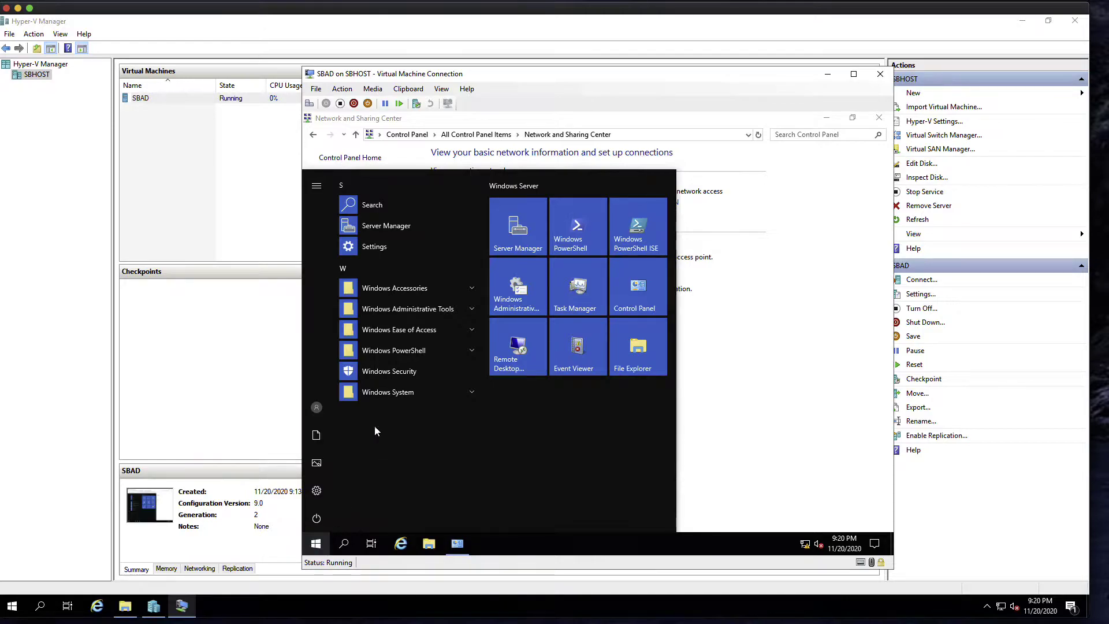
pyautogui.click(316, 186)
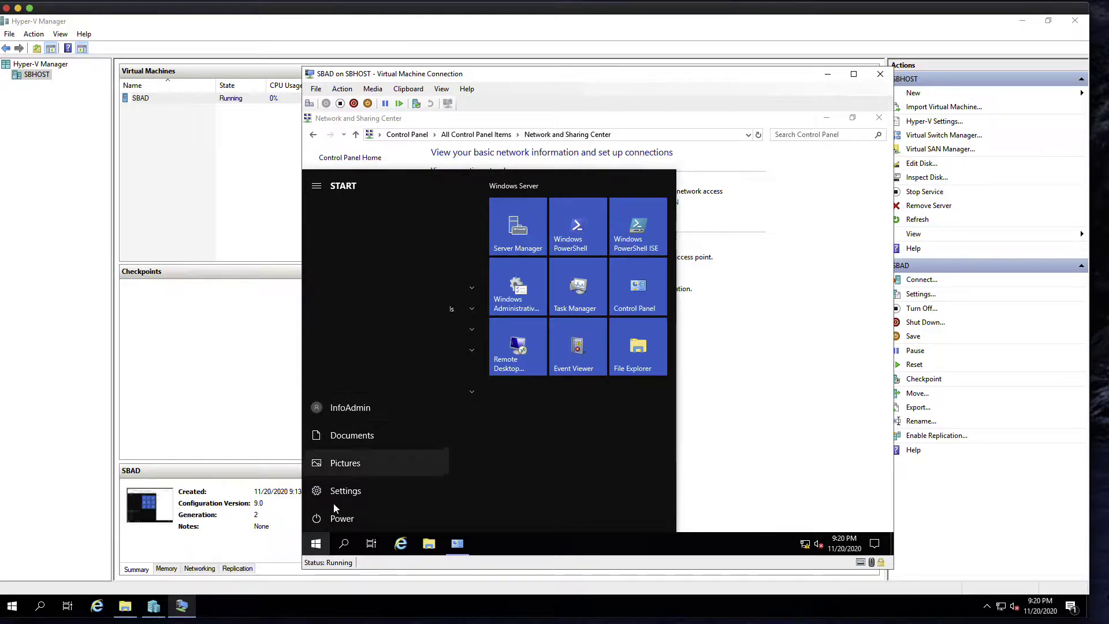
pyautogui.click(316, 544)
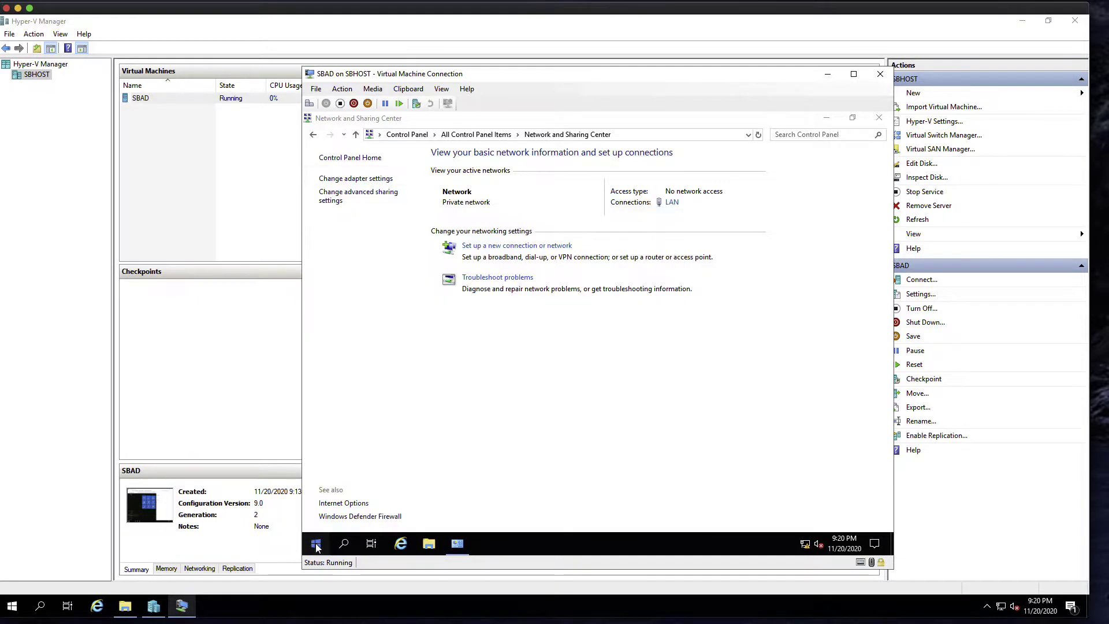
pyautogui.click(879, 119)
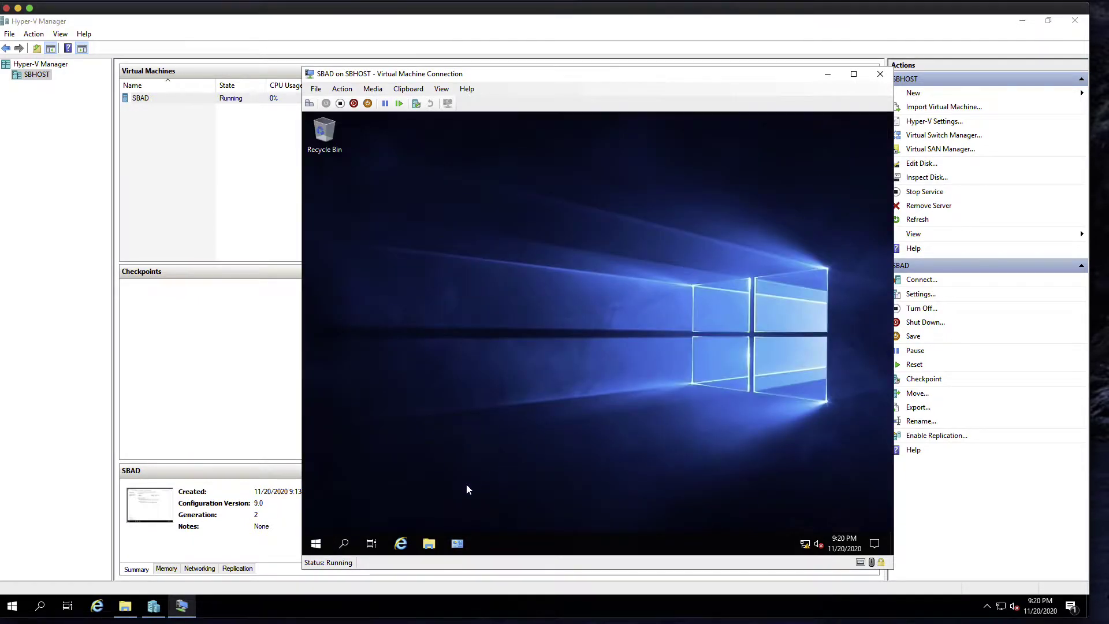
# - Launch Server Manager in the virtual machine and start the Add Roles and Features Wizard
pyautogui.click(316, 543)
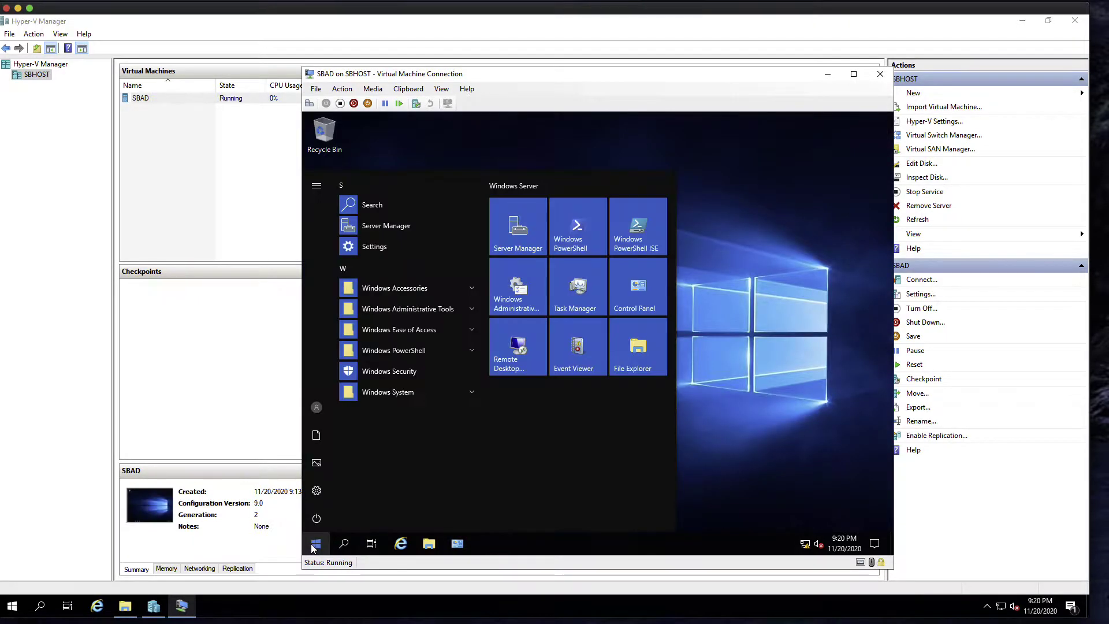
pyautogui.click(521, 238)
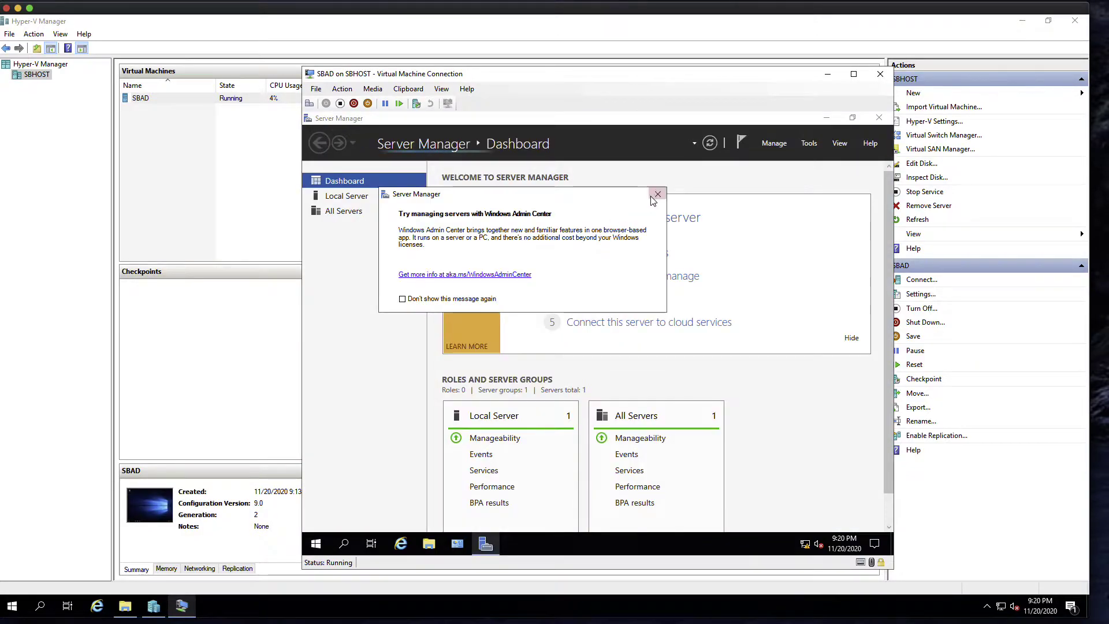
pyautogui.click(658, 194)
pyautogui.click(775, 143)
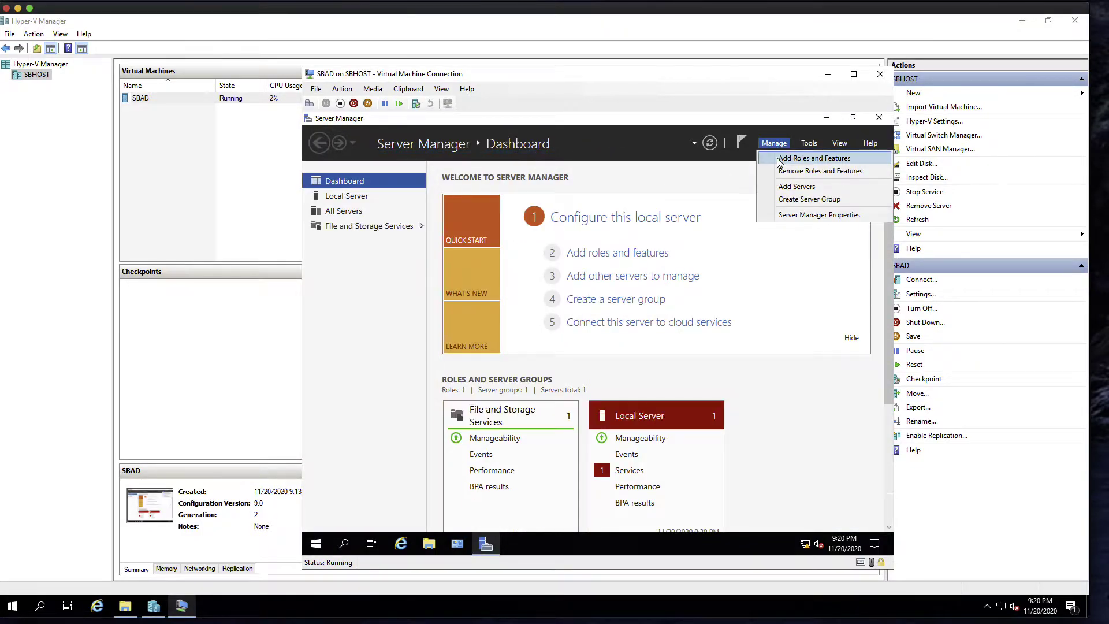
pyautogui.click(792, 154)
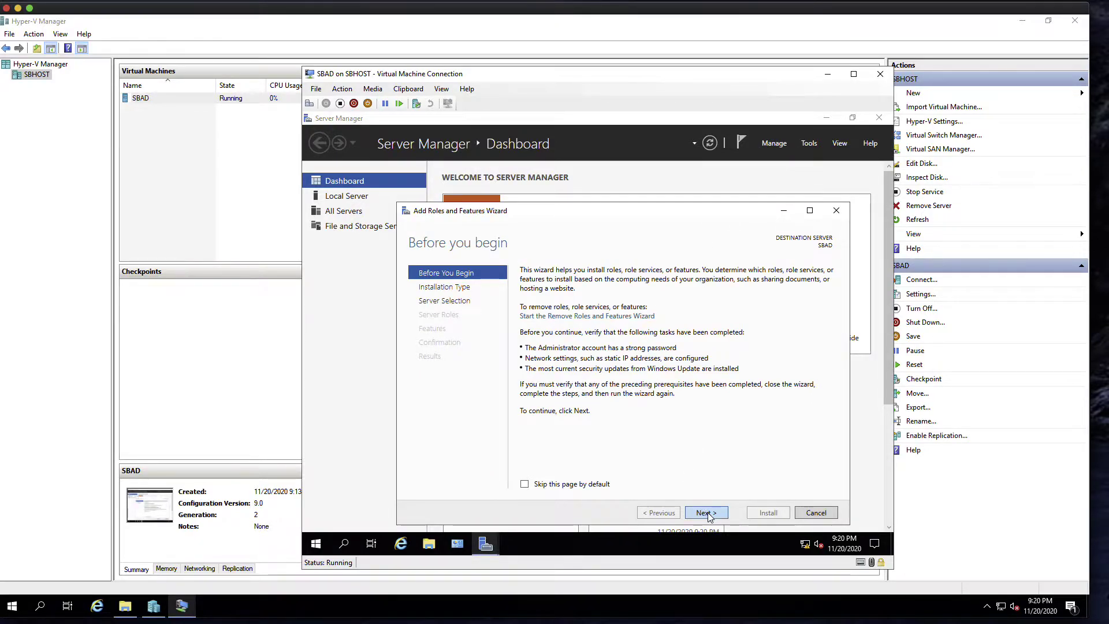
# - Choose a role-based or feature-based installation with SBAD from the server pool as the destination server
pyautogui.click(708, 512)
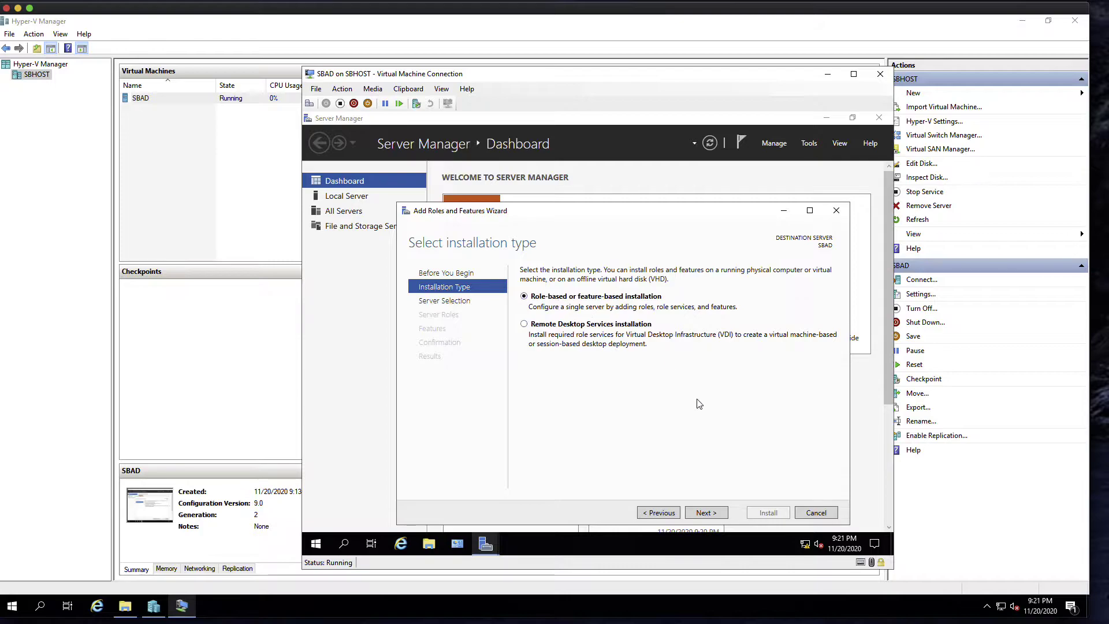
pyautogui.click(706, 512)
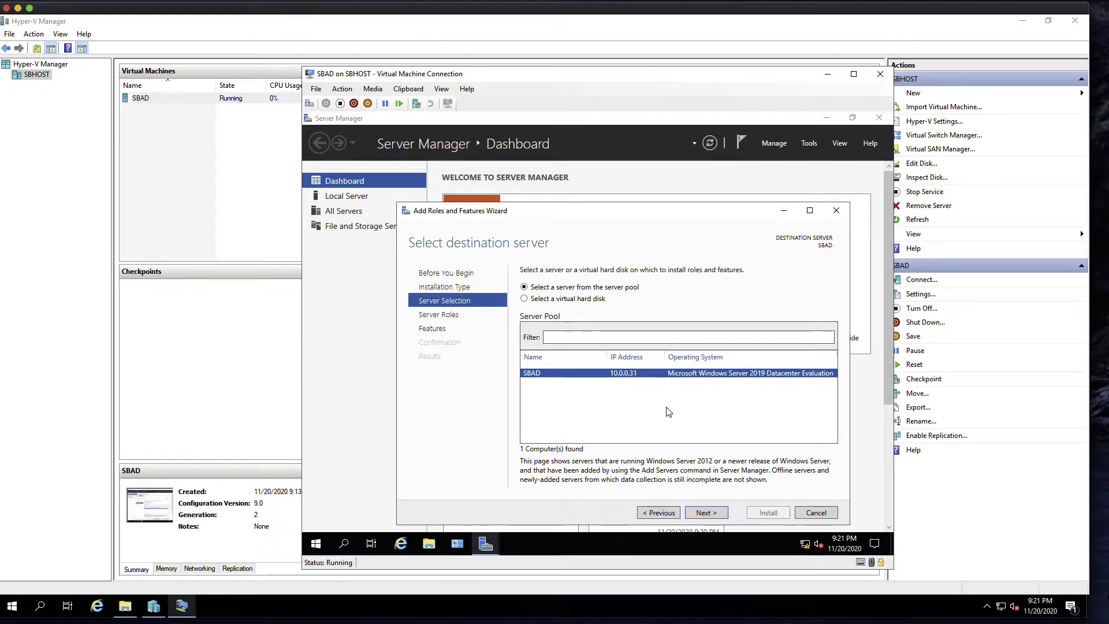
pyautogui.click(705, 515)
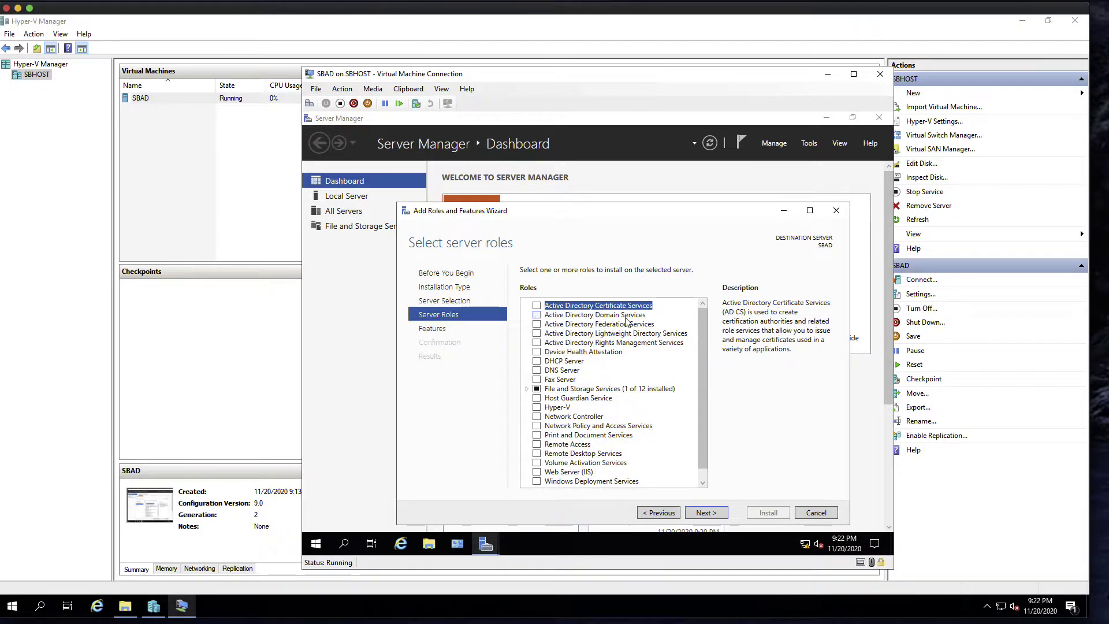
# - Add the Active Directory Domain Services role with its required features and management tools, keeping the remaining feature selection at its defaults
pyautogui.click(537, 315)
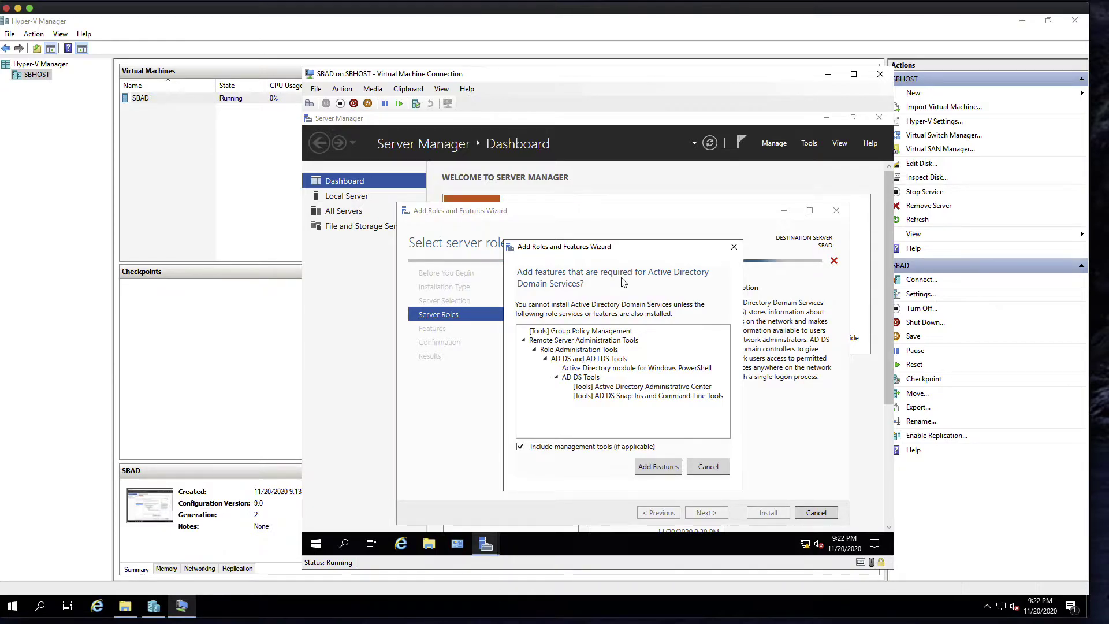
pyautogui.click(667, 466)
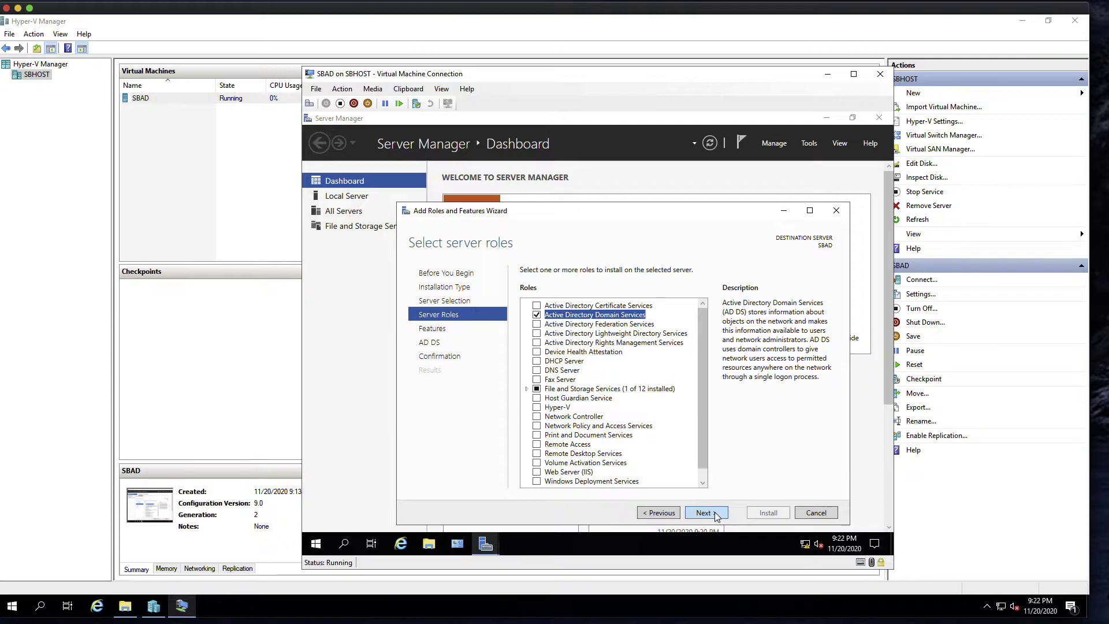
pyautogui.click(705, 513)
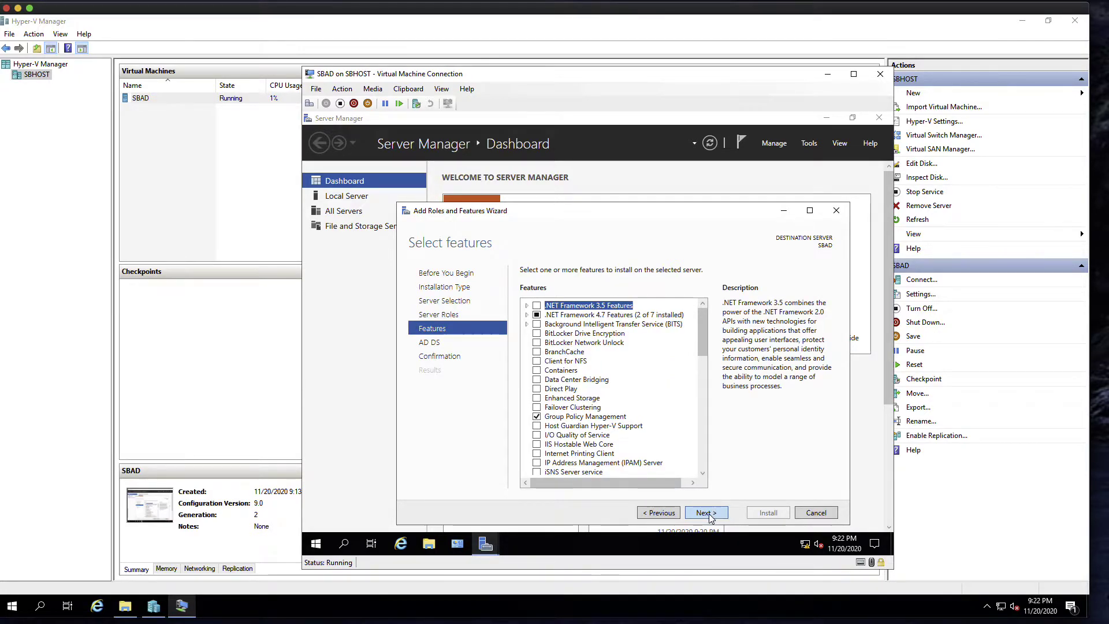
pyautogui.click(708, 514)
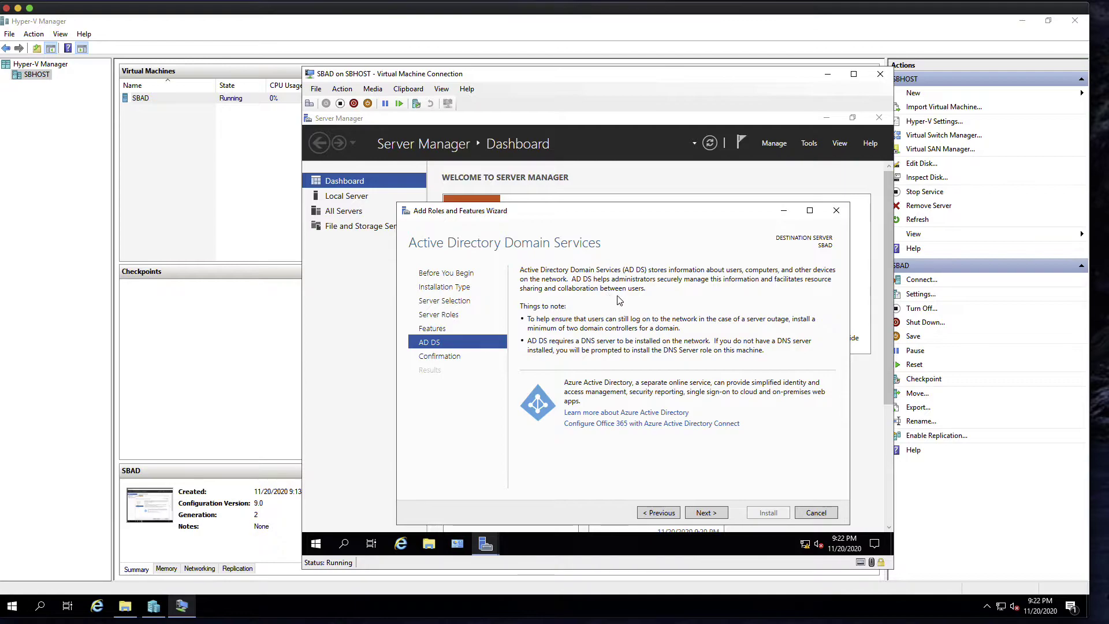
# - Install the selected Active Directory Domain Services role and start promoting the server to a domain controller
pyautogui.click(712, 514)
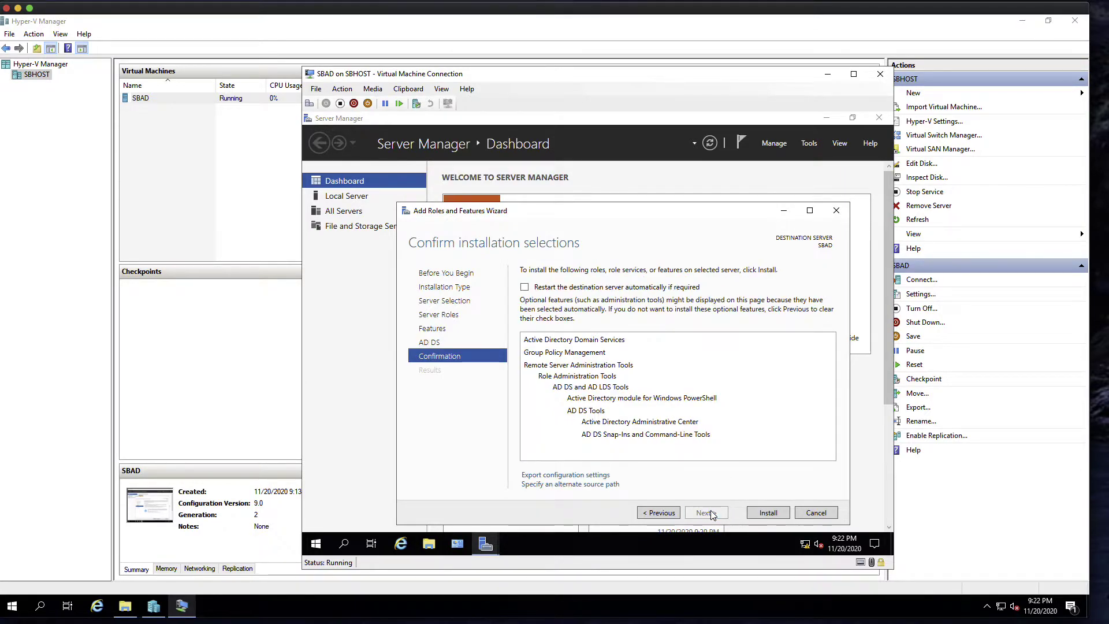
pyautogui.click(771, 514)
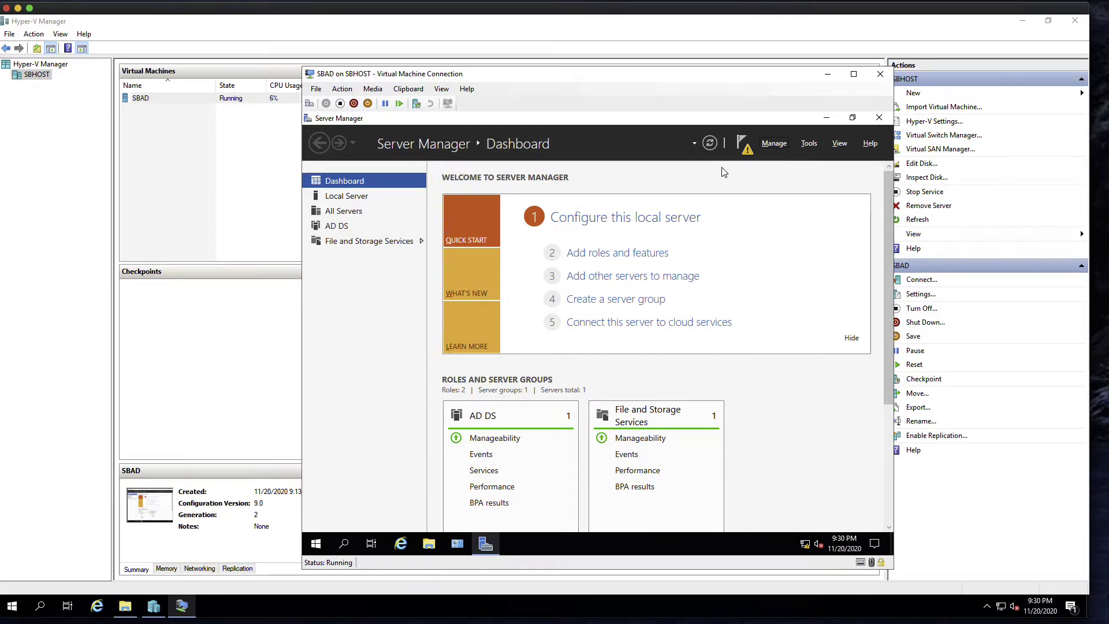
pyautogui.click(742, 142)
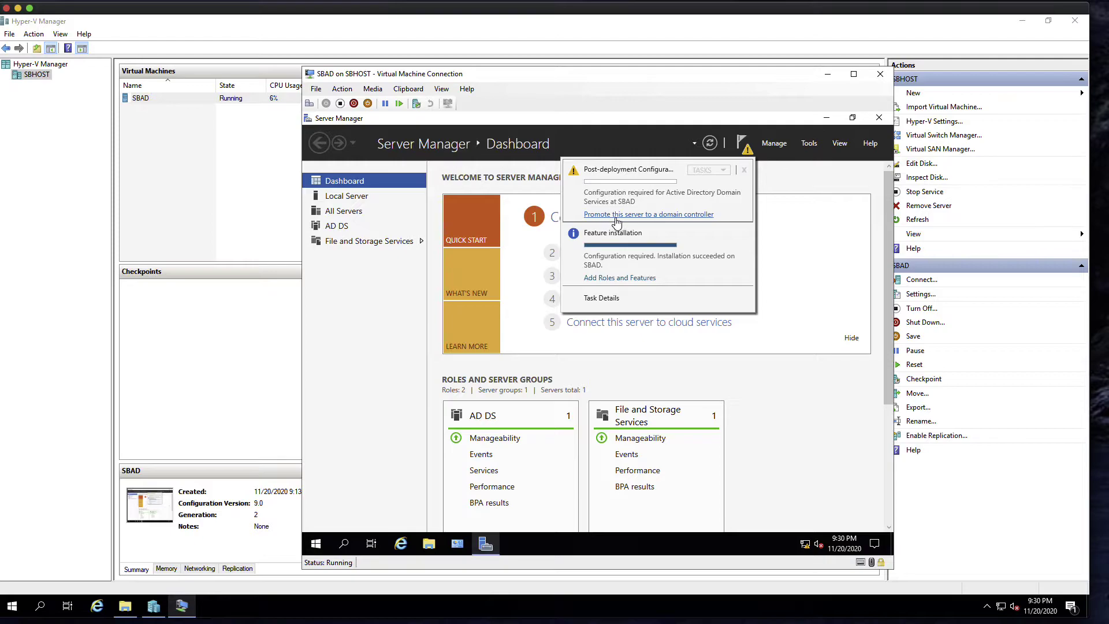
pyautogui.click(663, 216)
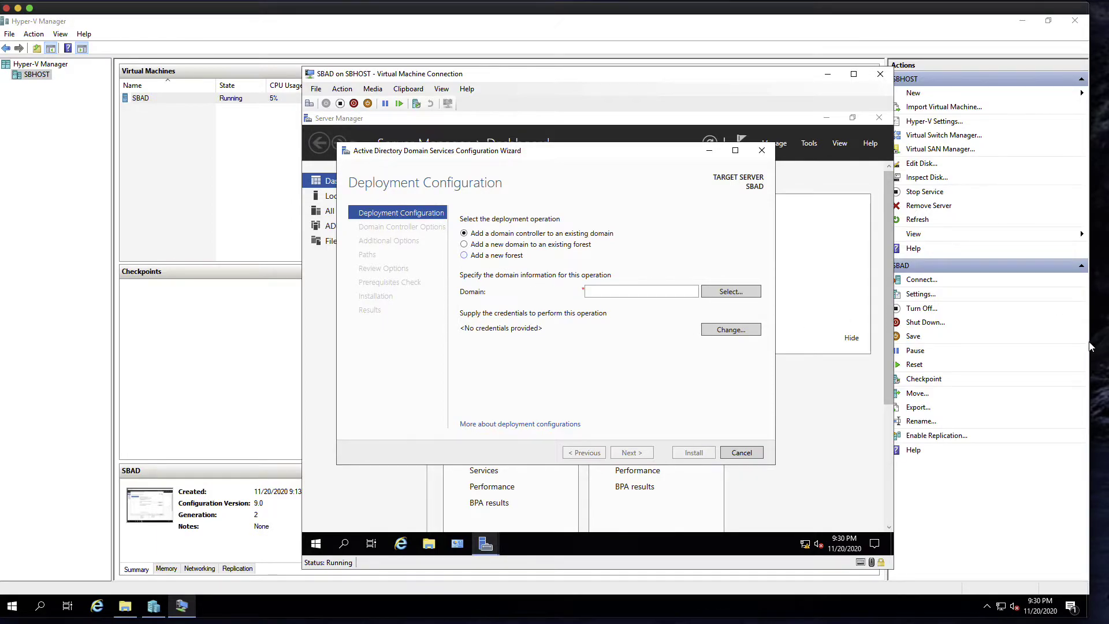
# - Configure the deployment to add a new forest with the root domain name informatiker.local
pyautogui.click(465, 256)
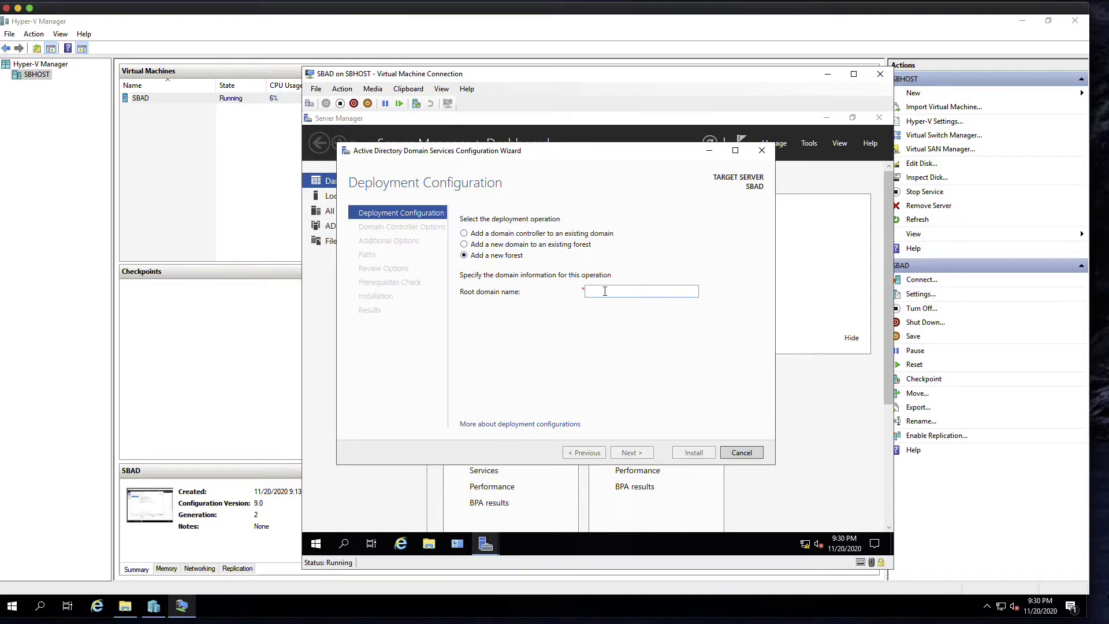
pyautogui.write('informatiker.local')
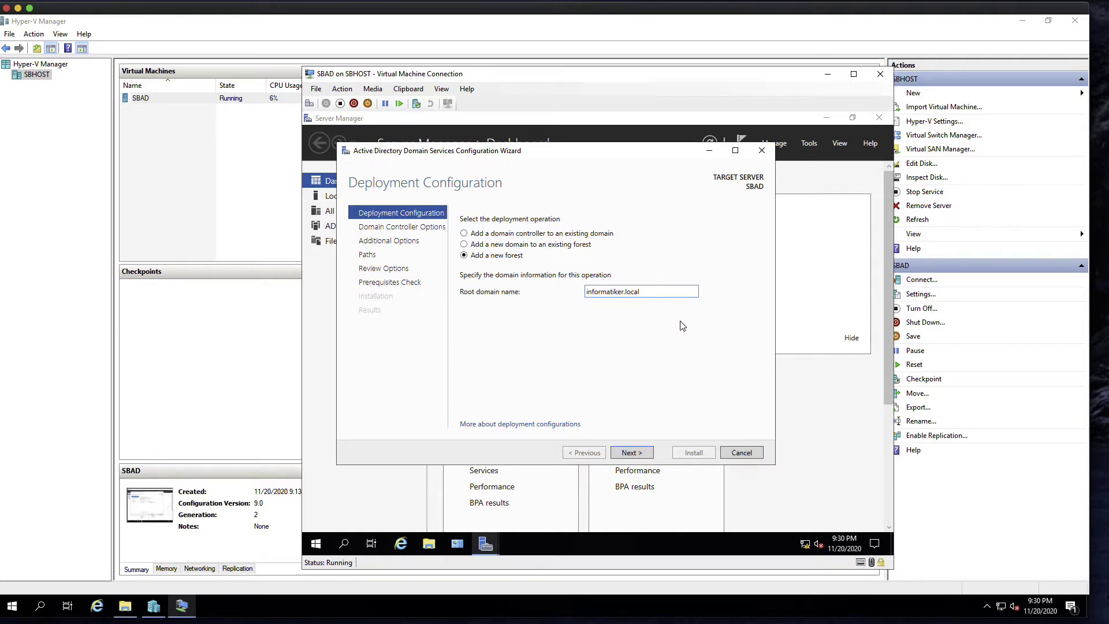
pyautogui.click(636, 457)
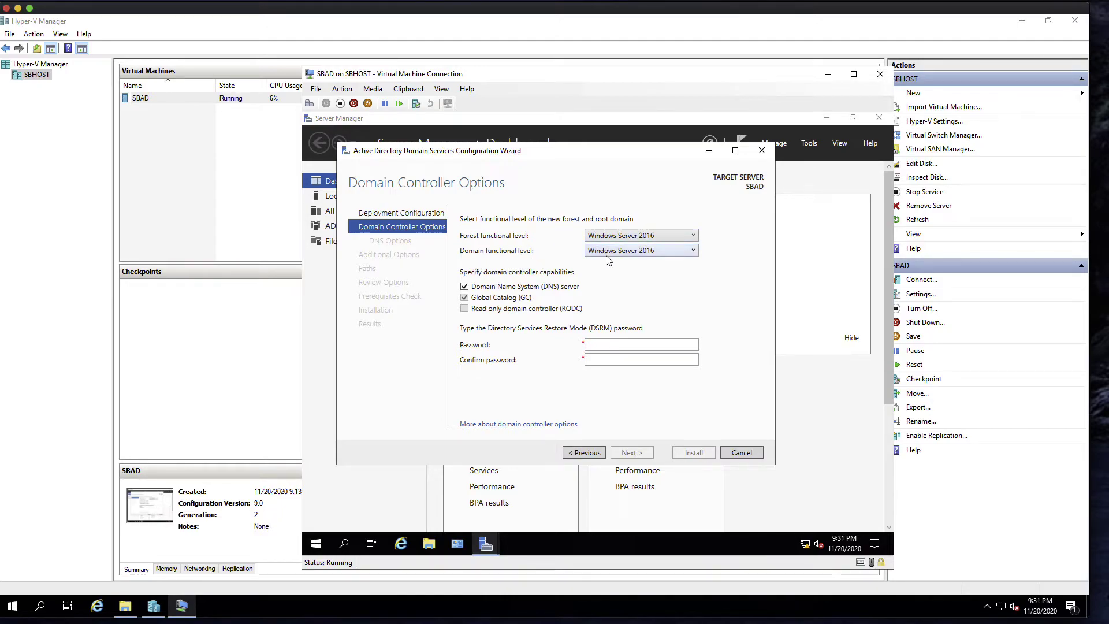
# - Keep the Windows Server 2016 functional levels and DNS server option, and enter and confirm the Directory Services Restore Mode (DSRM) password
pyautogui.click(694, 236)
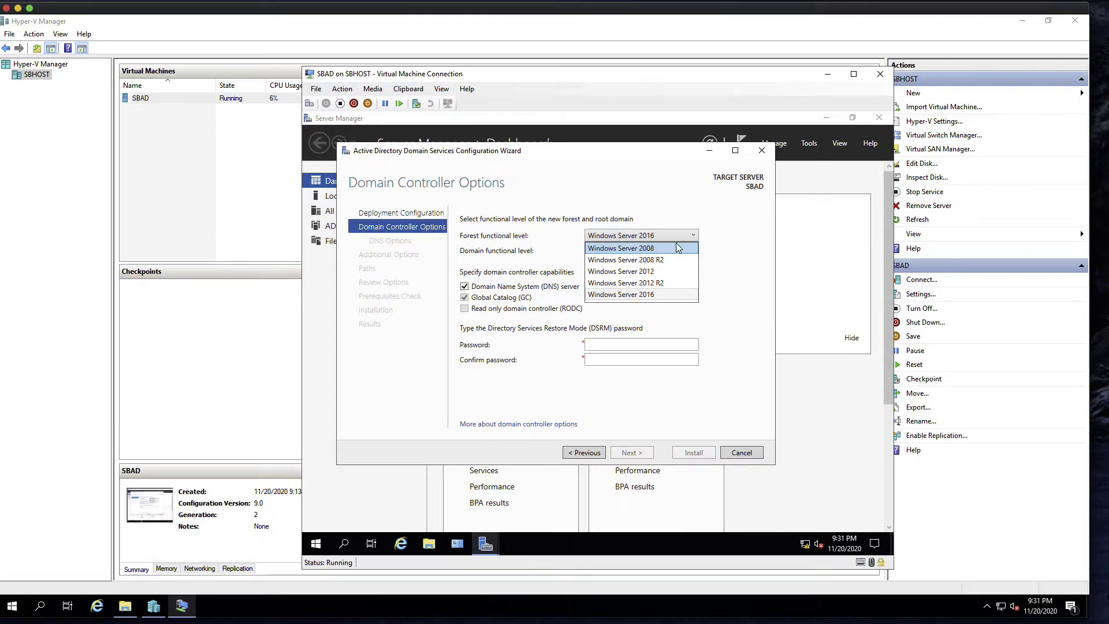
pyautogui.click(694, 236)
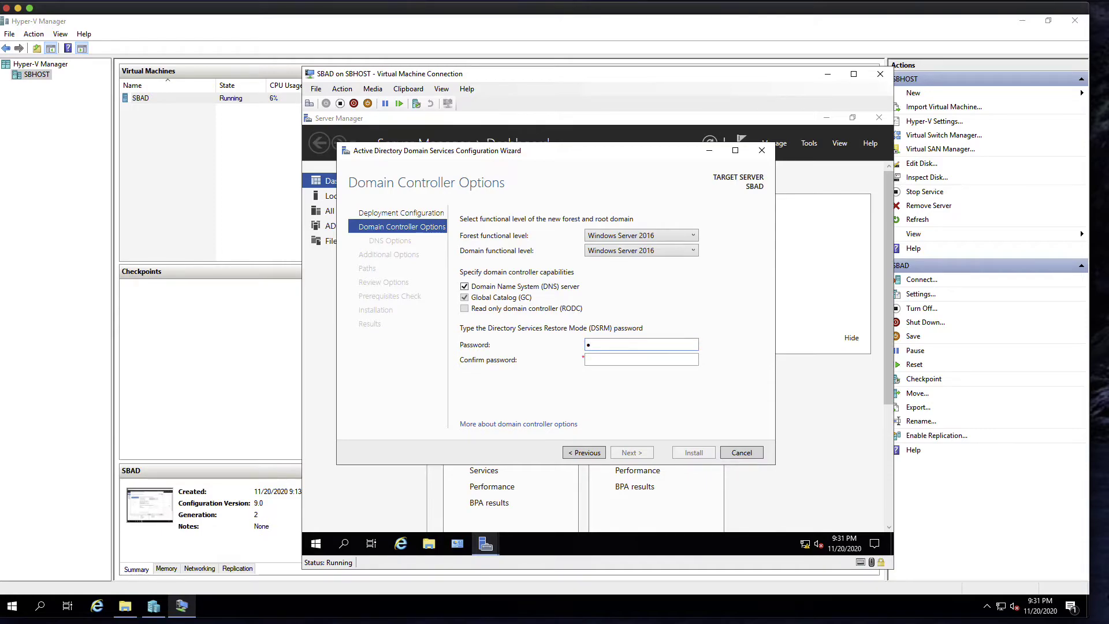
pyautogui.write('•••••••••••••')
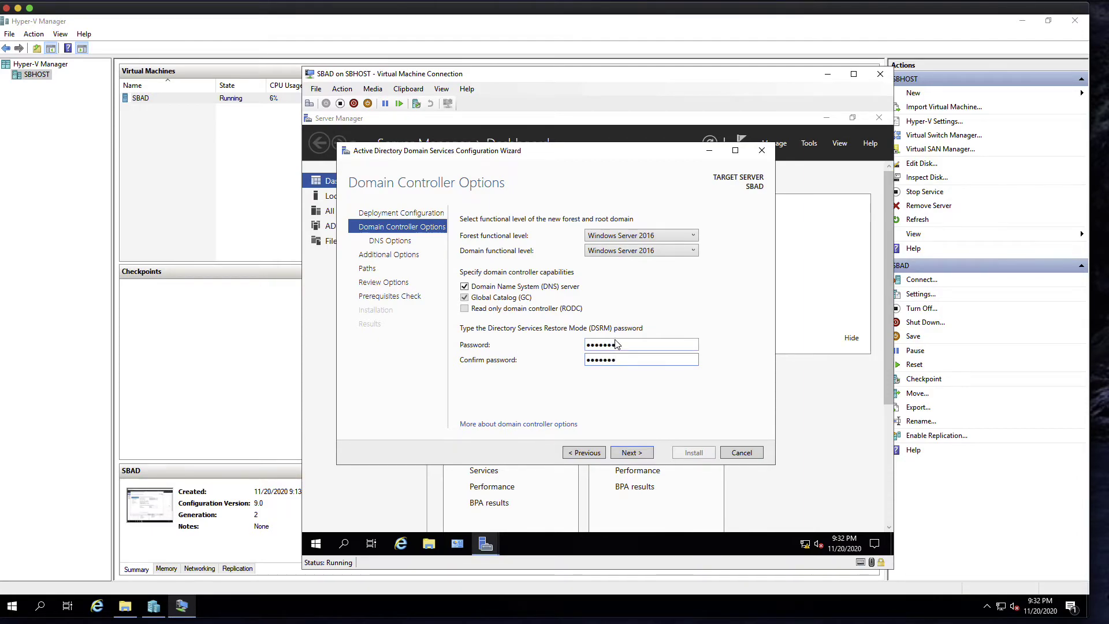
pyautogui.click(644, 457)
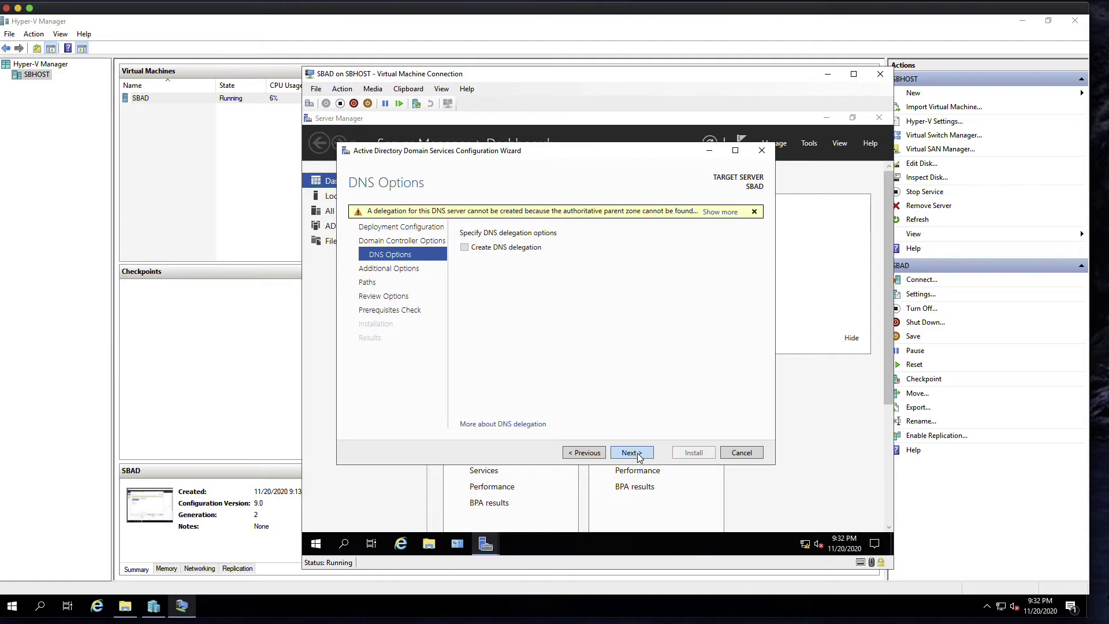
# - Accept the default DNS options, NetBIOS name INFORMATIKER and folder paths, review the selections, and run the prerequisites check
pyautogui.click(639, 456)
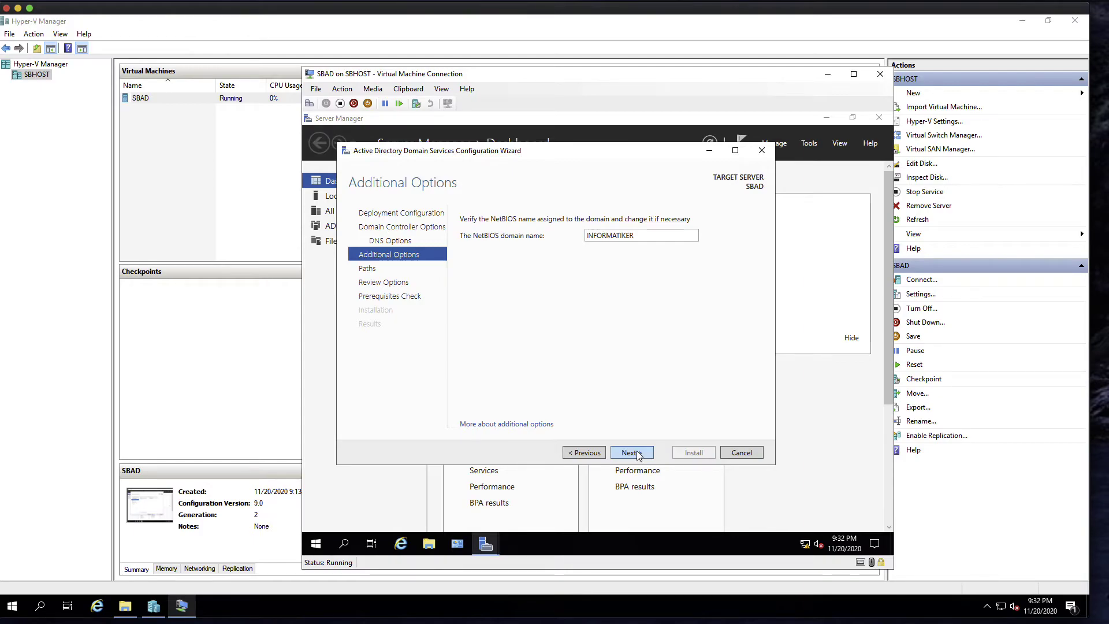
pyautogui.click(639, 456)
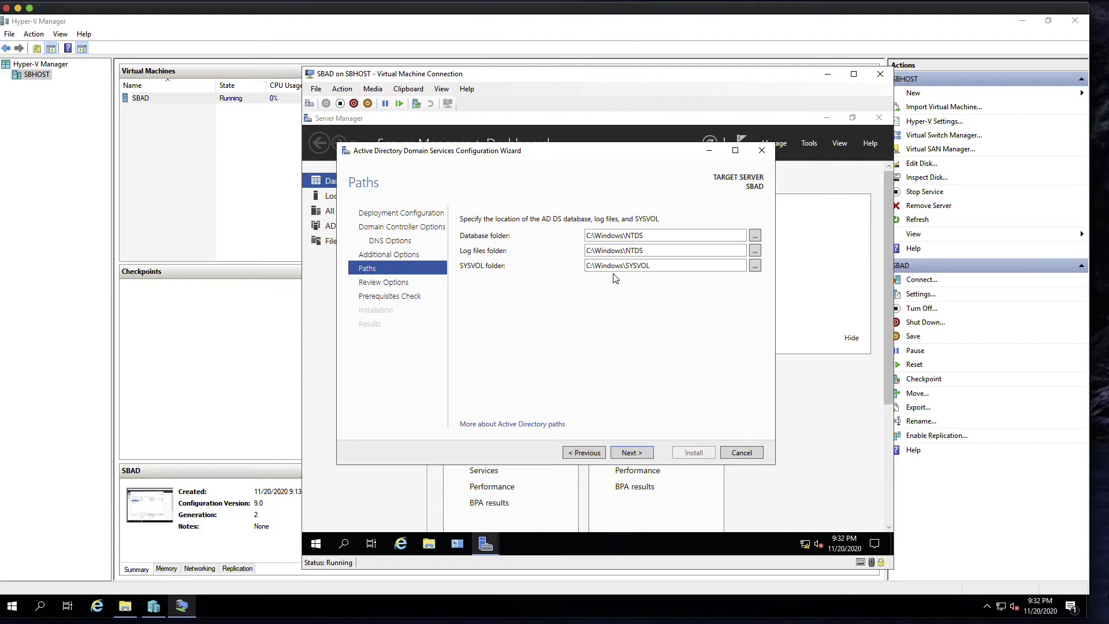
pyautogui.click(631, 452)
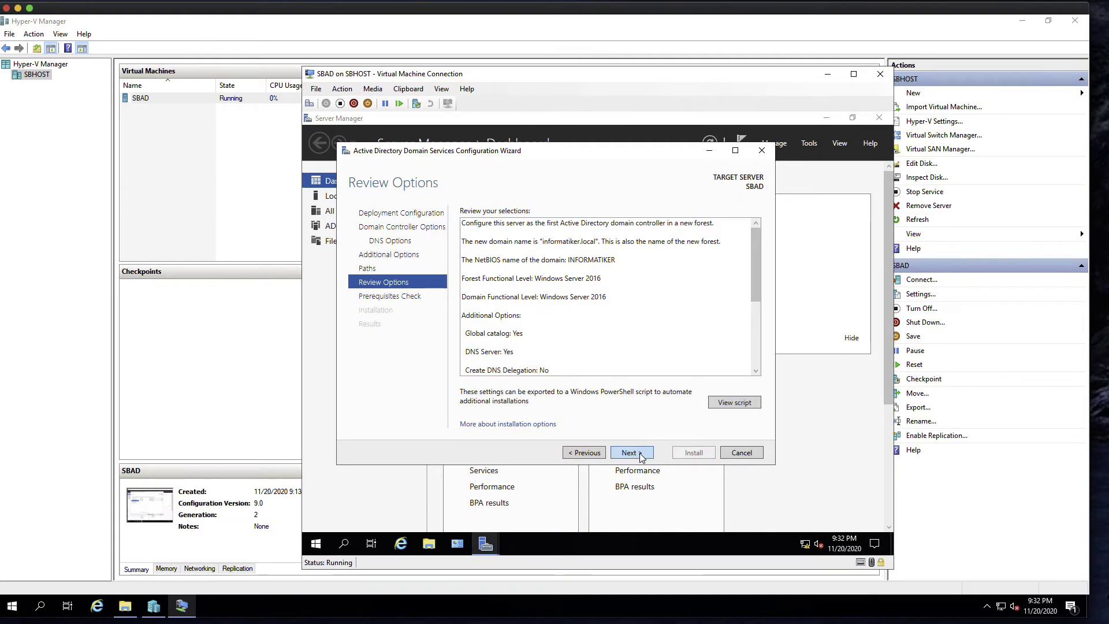
pyautogui.moveTo(758, 265); pyautogui.dragTo(761, 347)
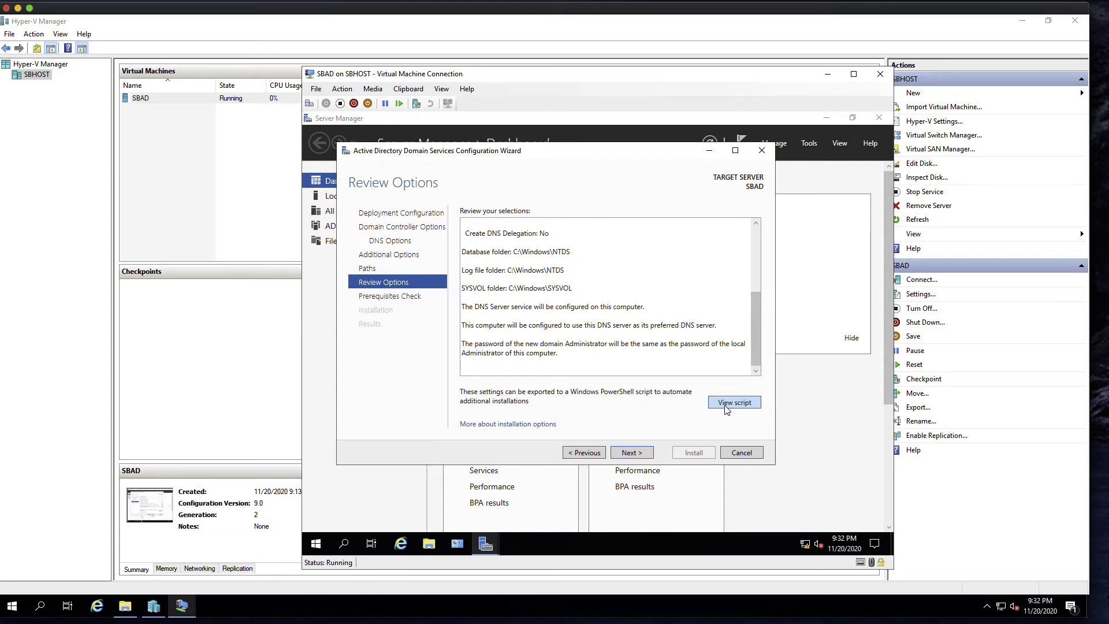
pyautogui.click(631, 452)
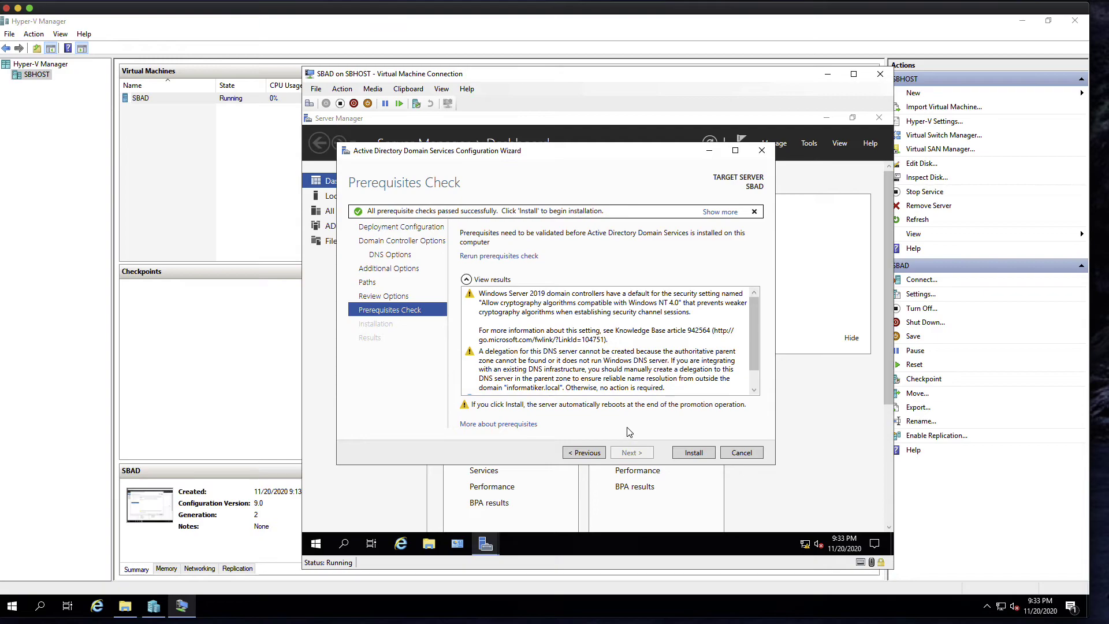
# - Review the prerequisites check results, install the domain controller configuration, and dismiss the sign-out notice for the restart
pyautogui.moveTo(751, 324); pyautogui.dragTo(751, 360)
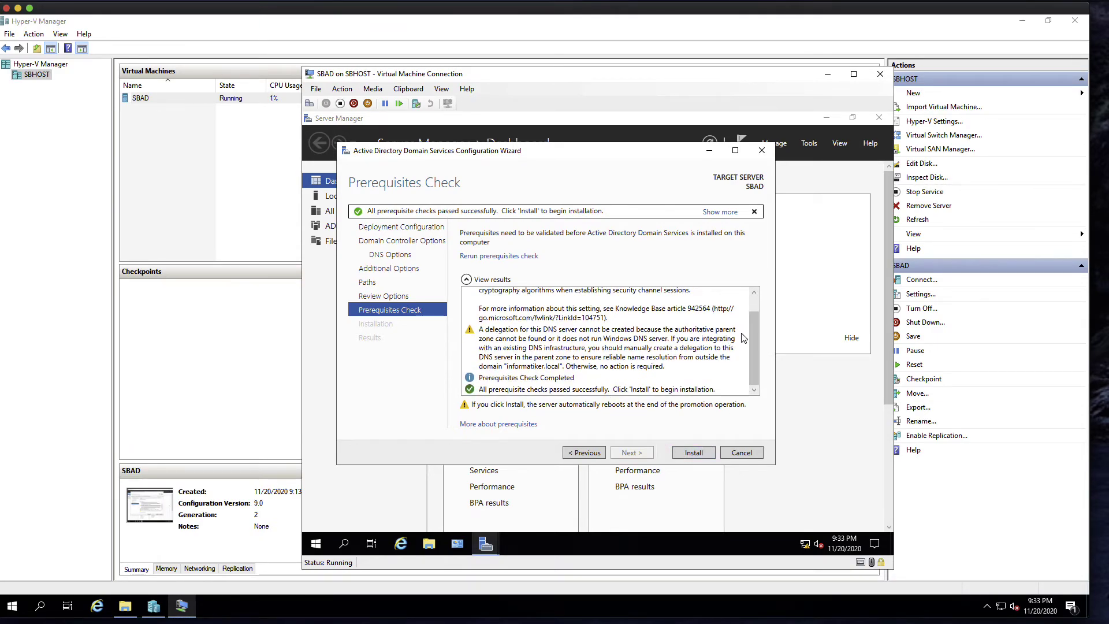
pyautogui.scroll(2, 751, 335)
pyautogui.scroll(-2, 751, 335)
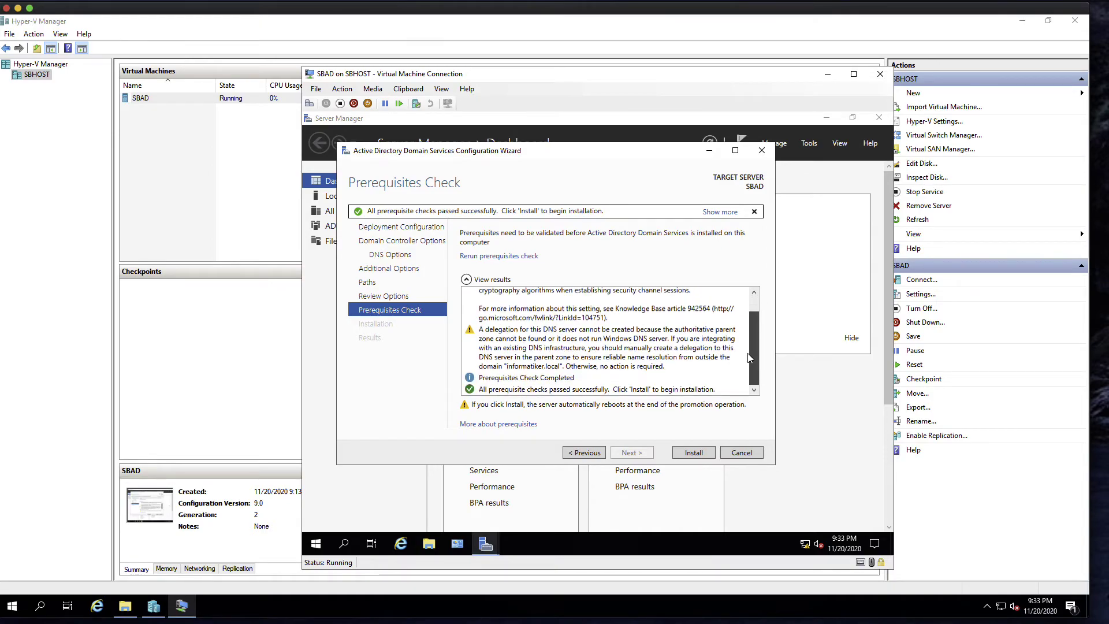
pyautogui.click(694, 453)
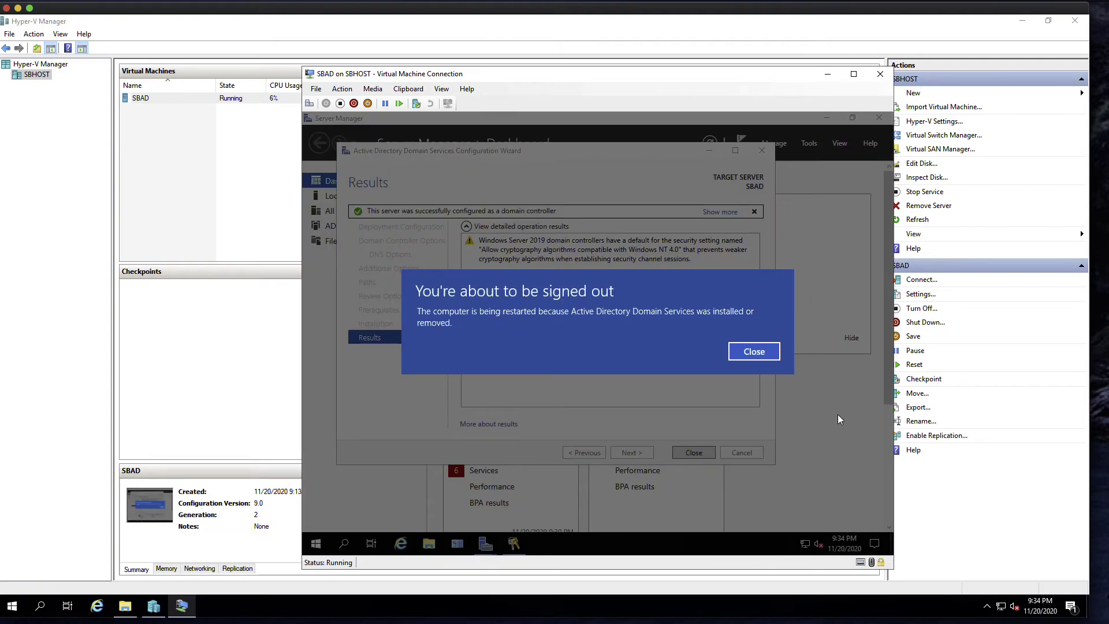
pyautogui.click(754, 352)
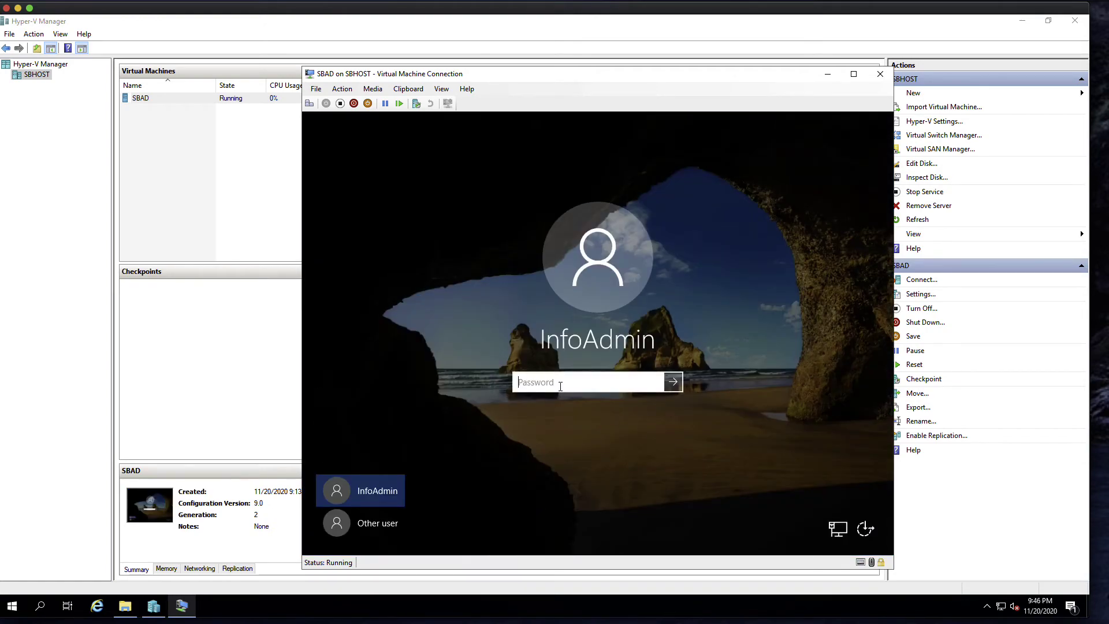
# - Sign in to the restarted virtual machine with the administrator account's password, and dismiss the Windows Admin Center message in Server Manager
pyautogui.write('•')
pyautogui.press('Return')
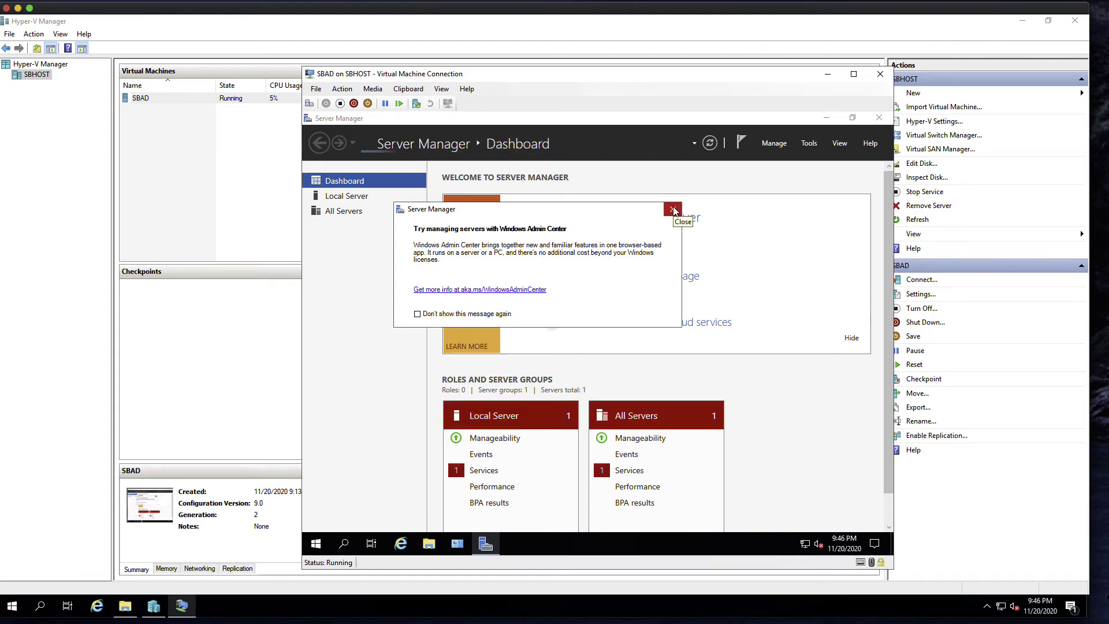
pyautogui.click(674, 210)
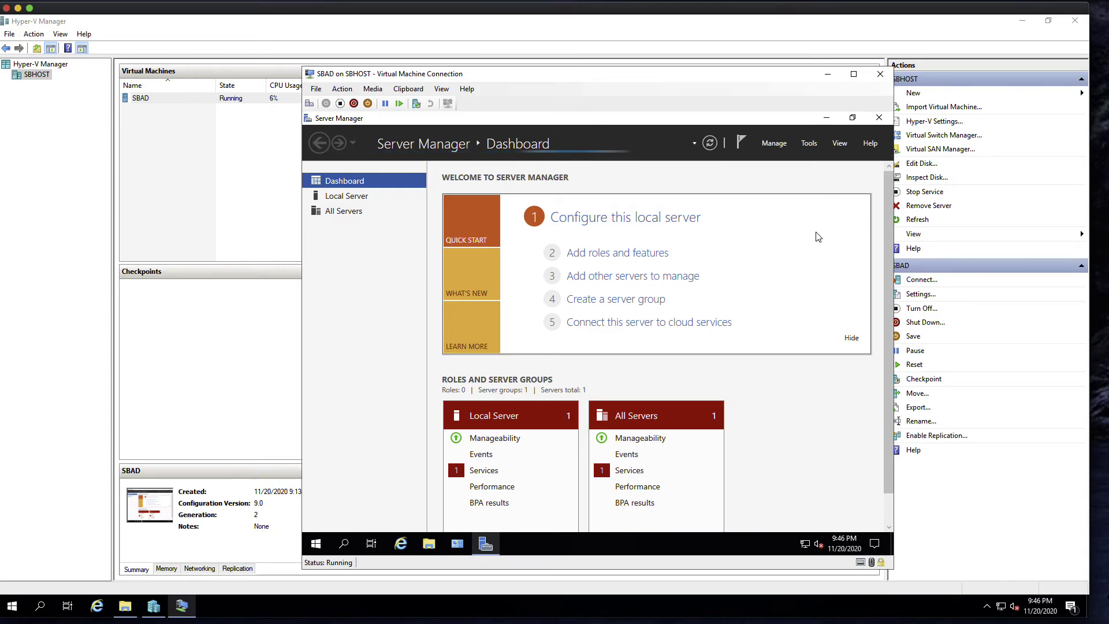
pyautogui.scroll(-1, 819, 237)
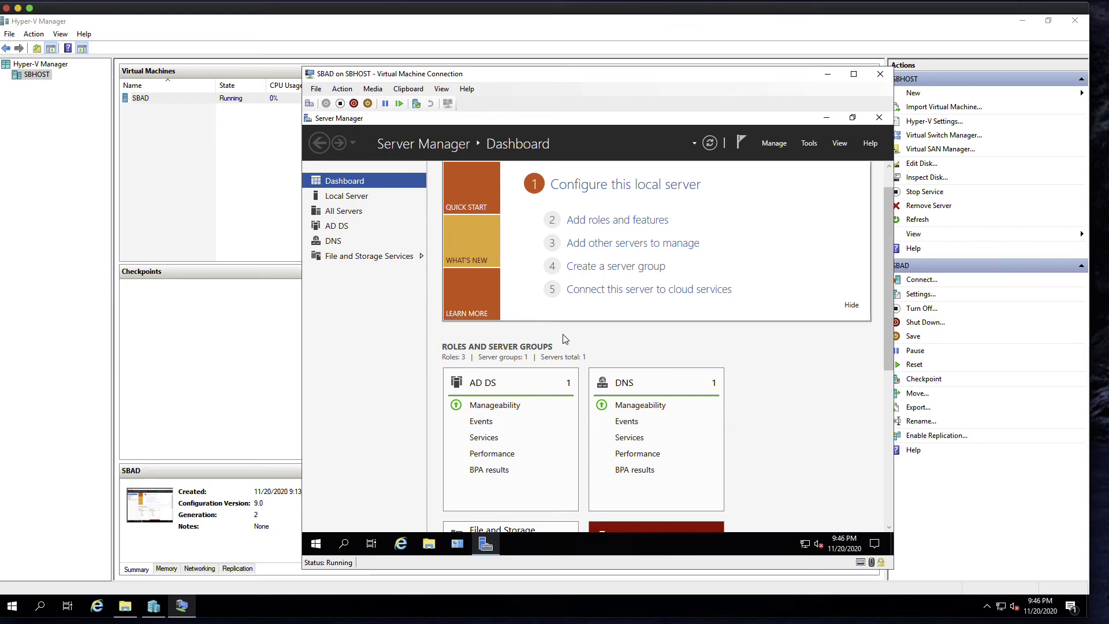
# - Open Active Directory Users and Computers from the Windows Administrative Tools and expand the informatiker.local domain
pyautogui.click(316, 543)
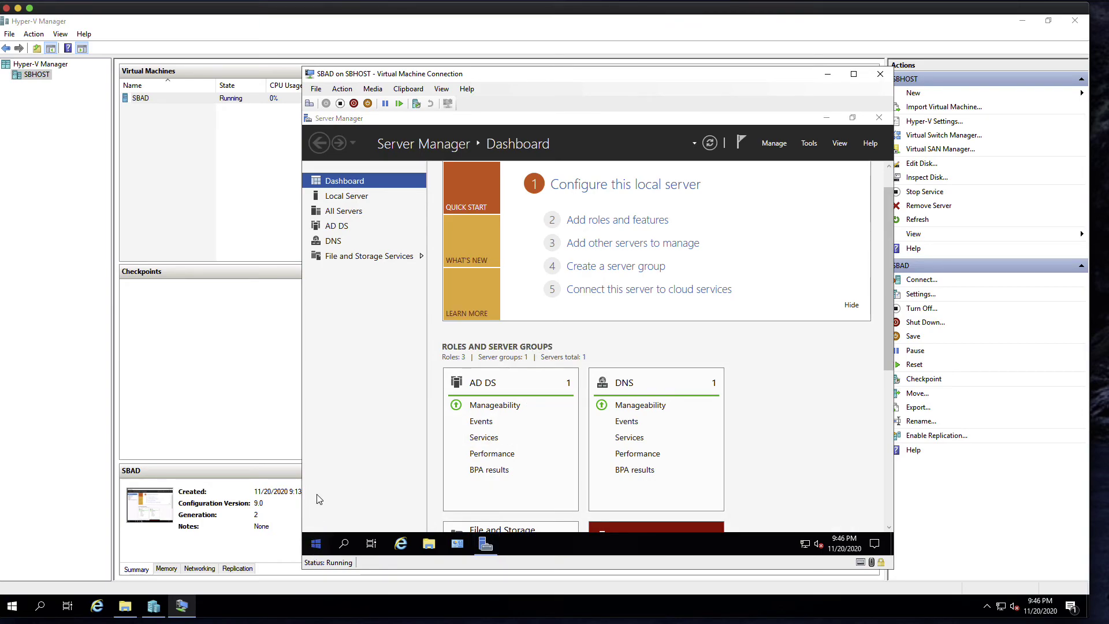
pyautogui.click(316, 185)
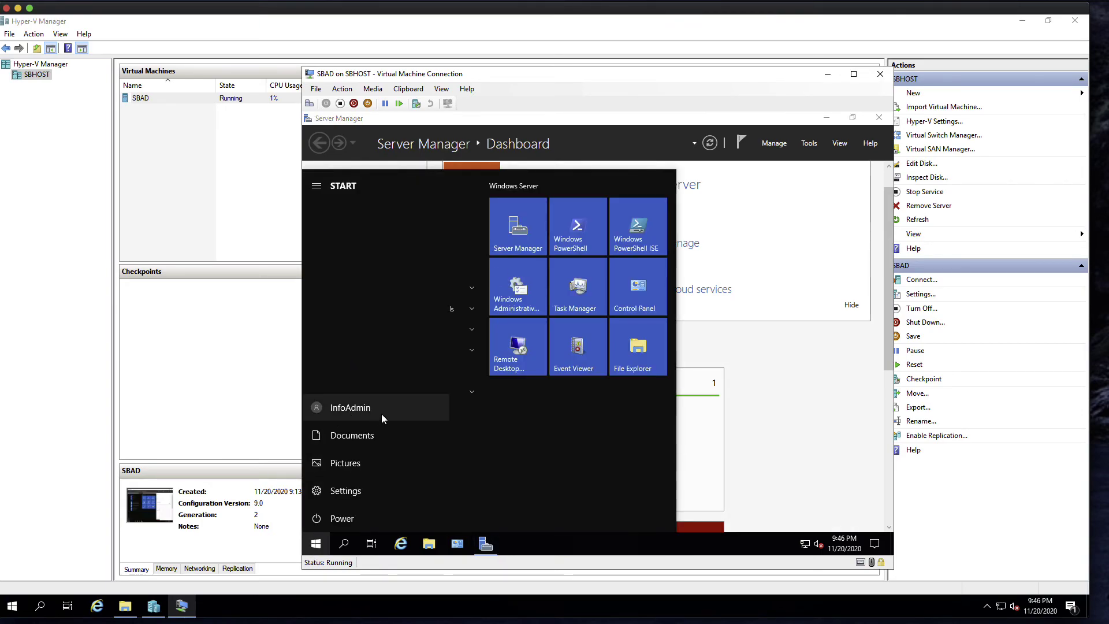
pyautogui.click(316, 186)
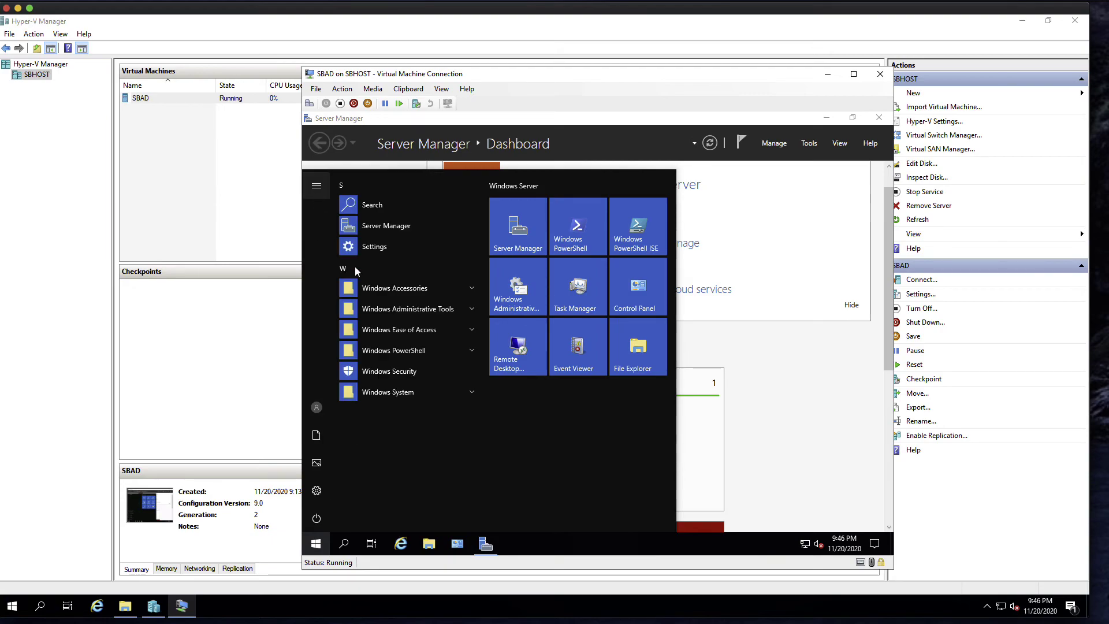
pyautogui.click(467, 308)
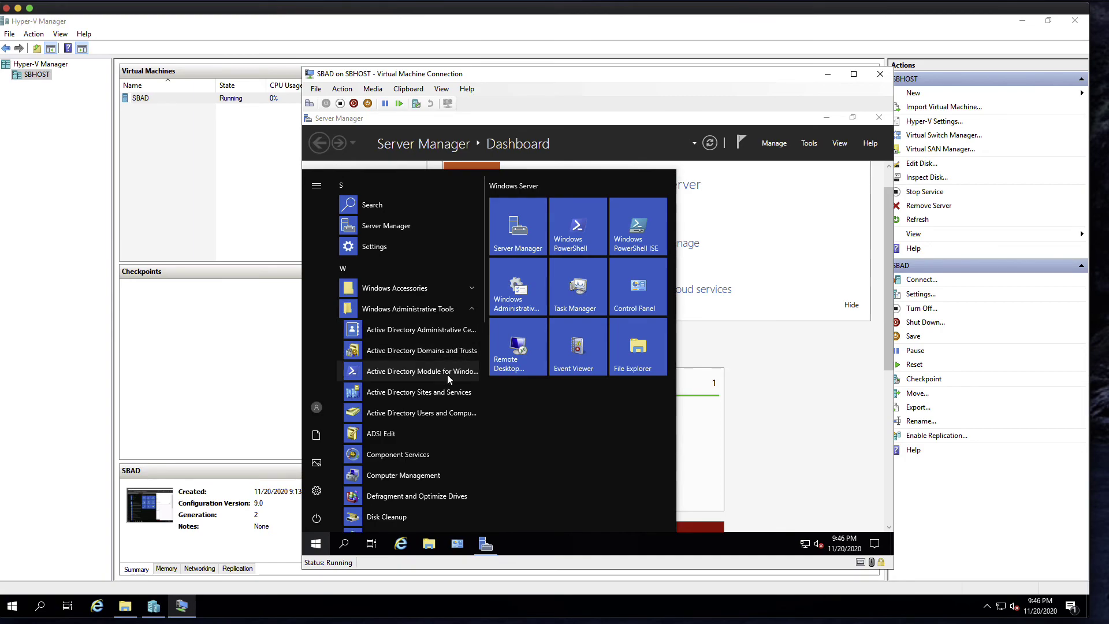
pyautogui.click(438, 414)
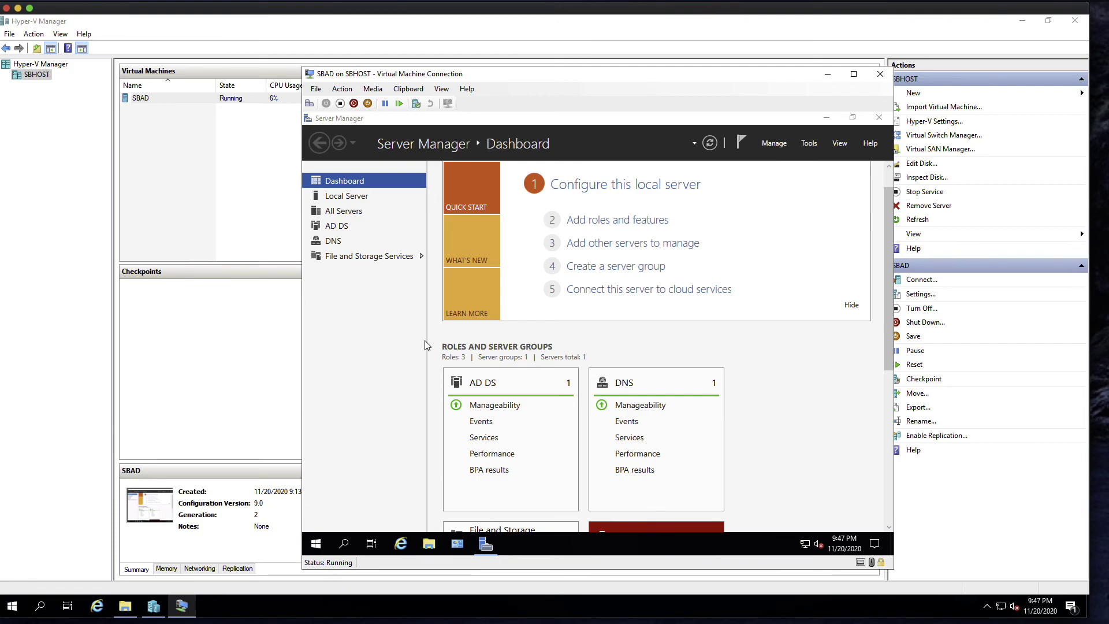
pyautogui.click(751, 172)
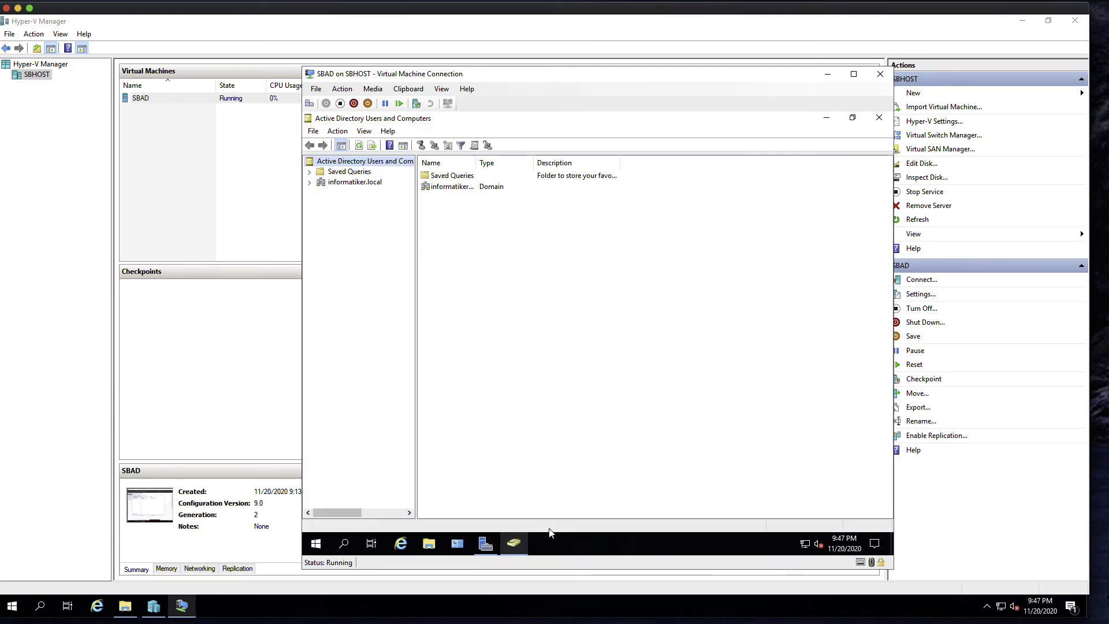
pyautogui.click(309, 182)
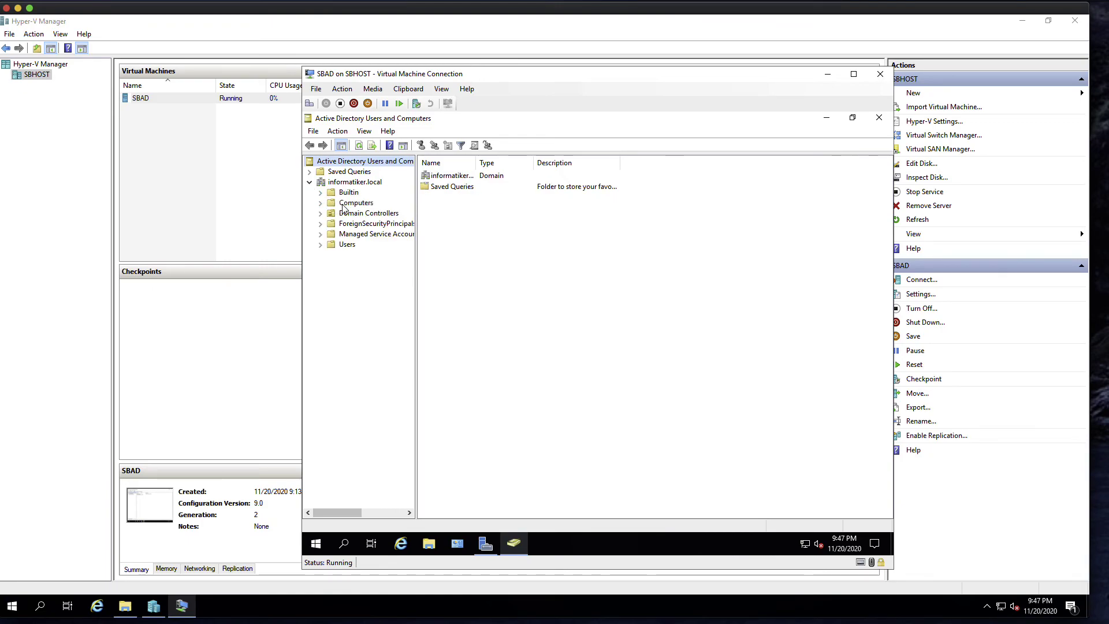